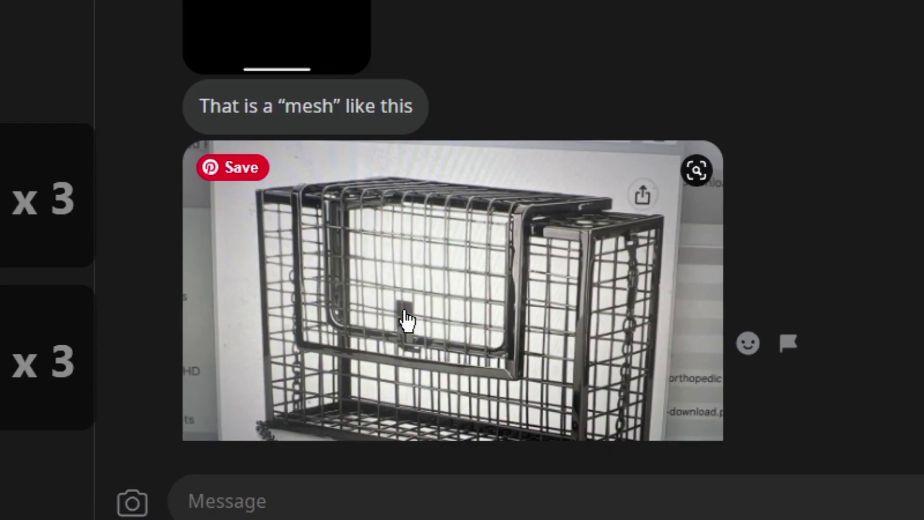
Review the mesh-pattern reference images in the chat and the sample wireframe renders of a diamond and a teapot
scroll(780, 279, "down", 10)
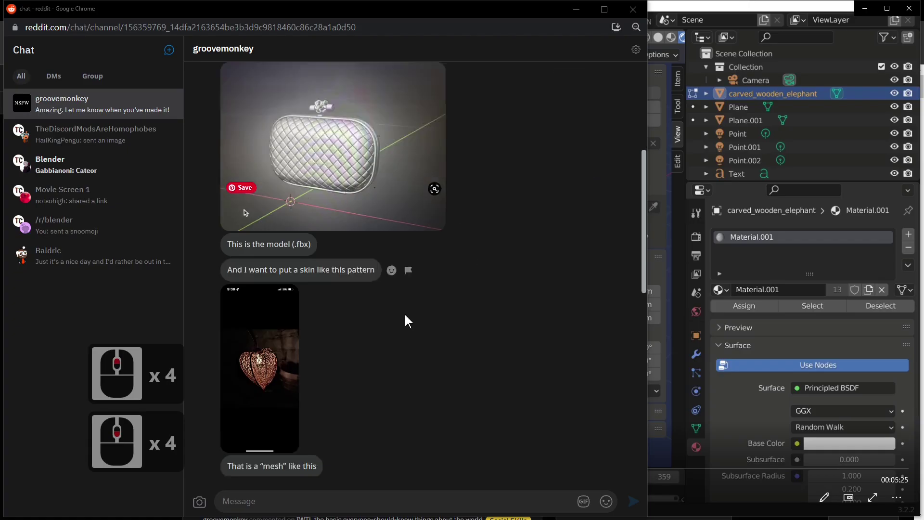
scroll(692, 496, "down", 8)
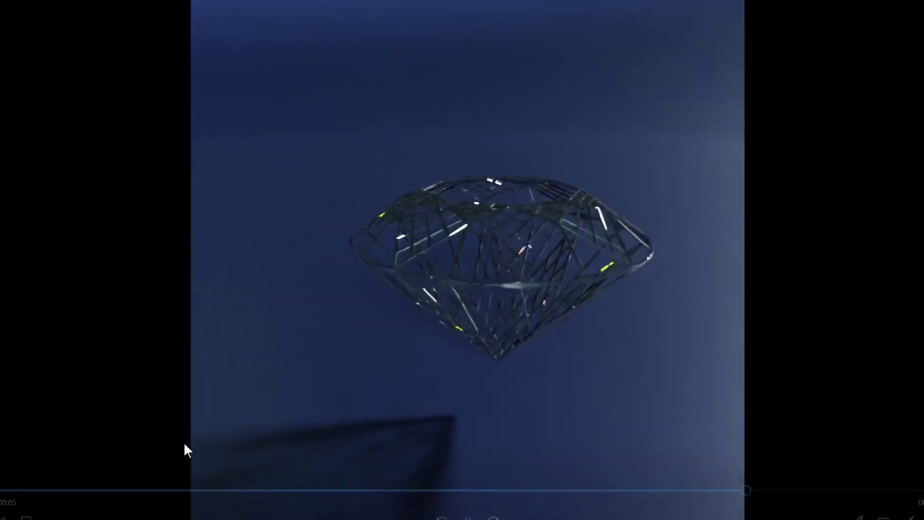
key("Right")
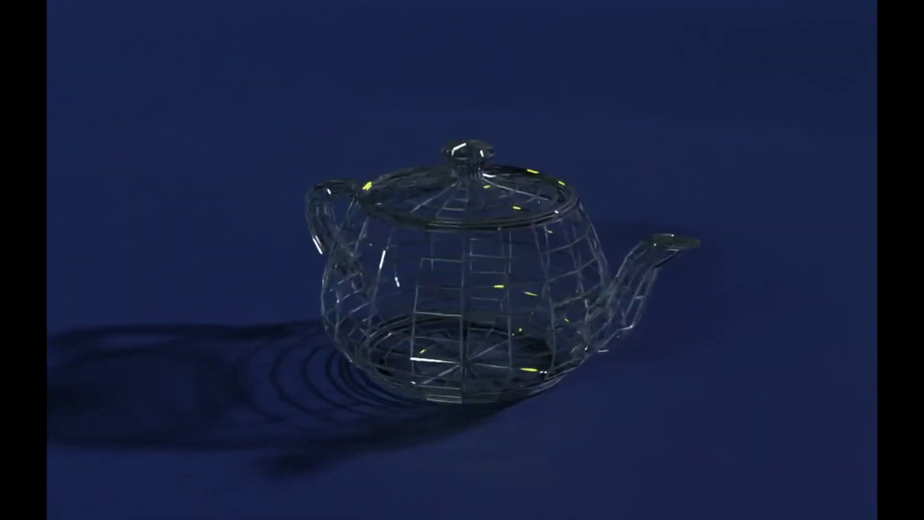
Undo the last two edits to the elephant mesh and return to Object Mode
key("ctrl+z")
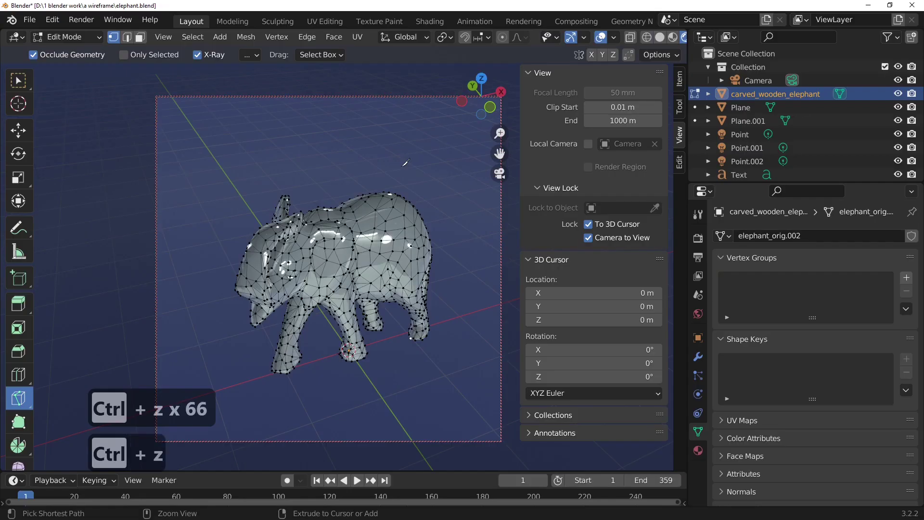
key("ctrl+z")
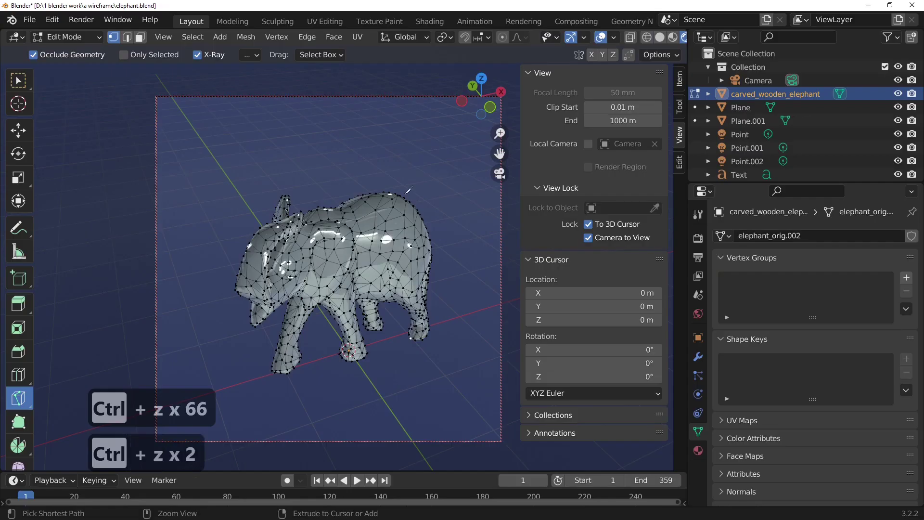
key("Tab")
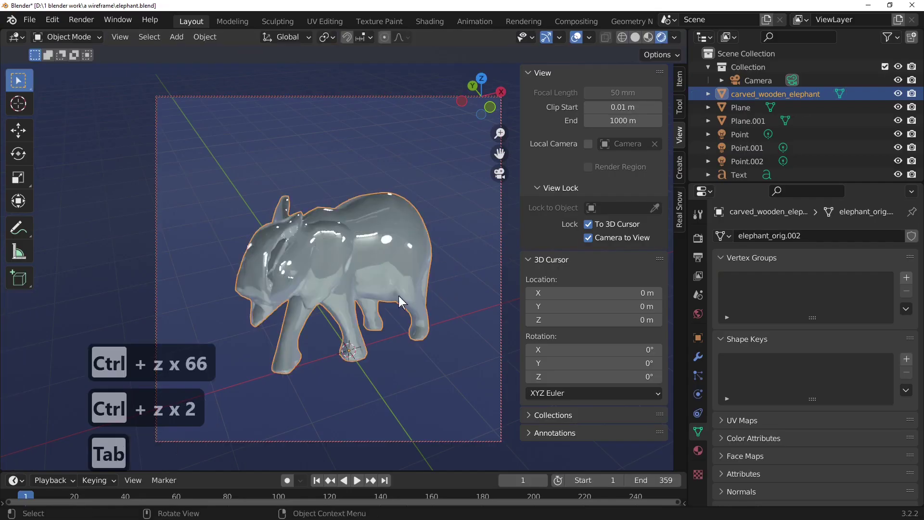
Examine the elephant's edges and vertices by comparing its appearance in Object Mode and Edit Mode
middle_click_drag(398, 296, 415, 333)
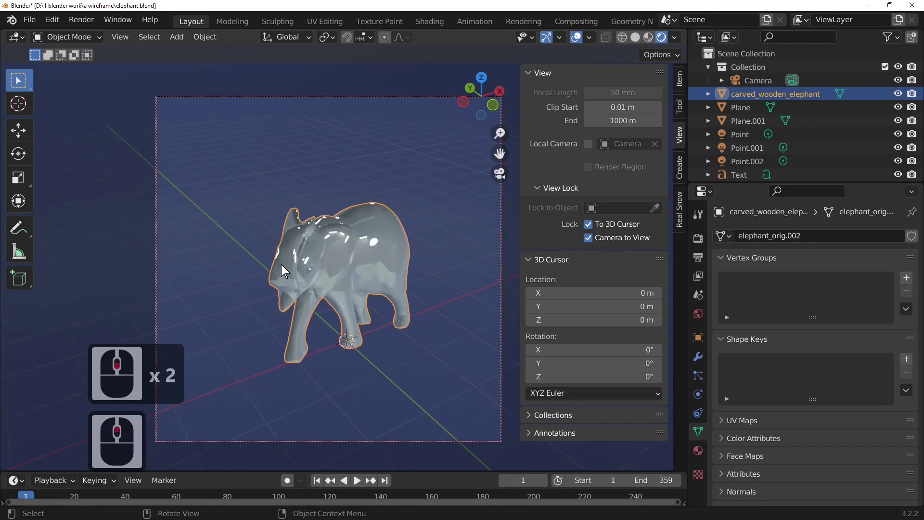
key("Tab")
key("Tab")
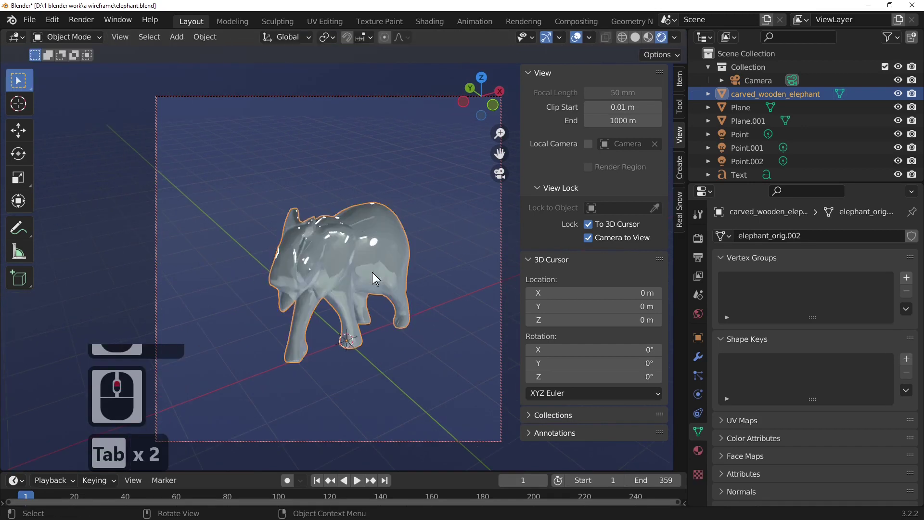
key("Tab")
key("Tab")
key("Tab")
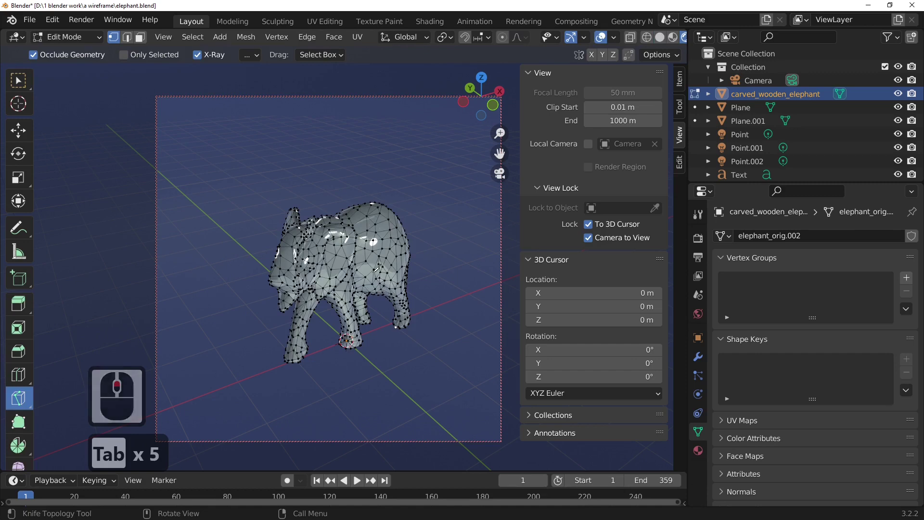
key("Tab")
key("Tab")
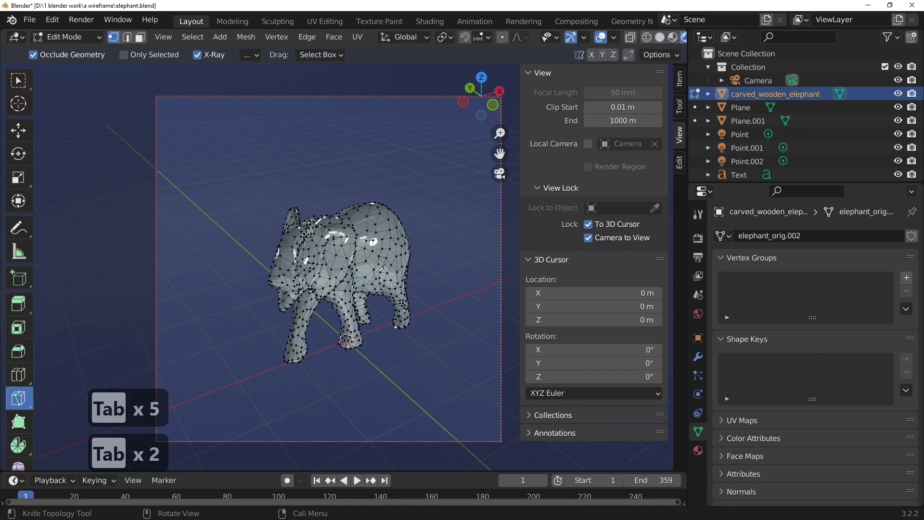
mouse_move(380, 267)
middle_mouse_down()
mouse_move(299, 268)
mouse_move(393, 268)
middle_mouse_up()
middle_click(394, 268)
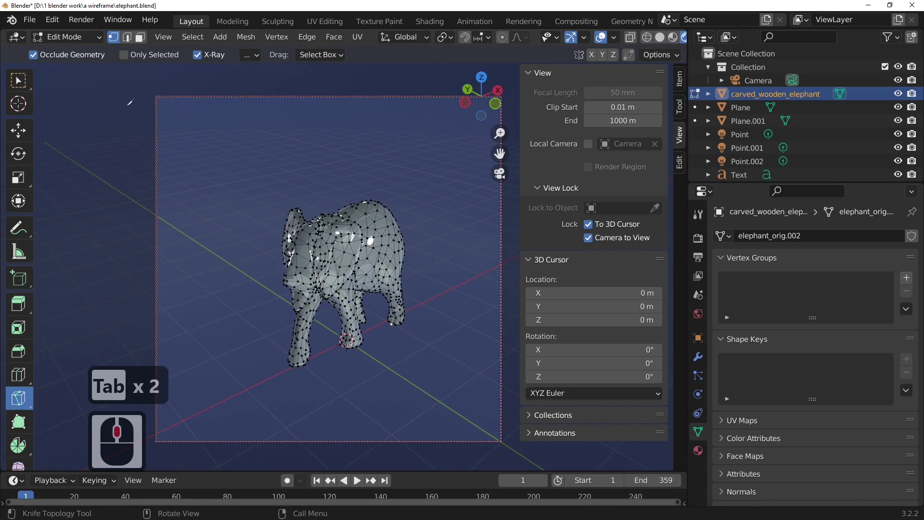
Activate the Select Box tool and select all of the elephant's geometry in Edit Mode
left_click(18, 81)
left_click(272, 130)
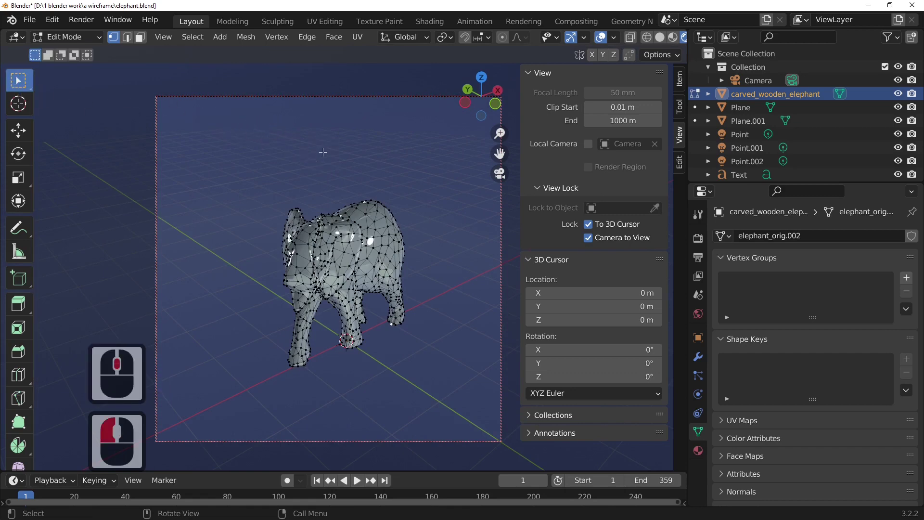
key("a")
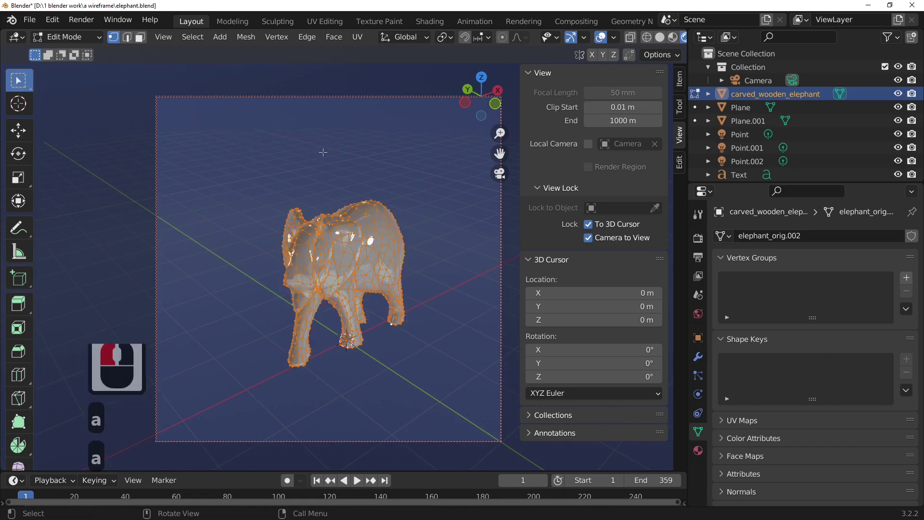
Compare the elephant's solid surface with its fully selected mesh from several angles
key("Tab")
key("Tab")
key("Tab")
key("Tab")
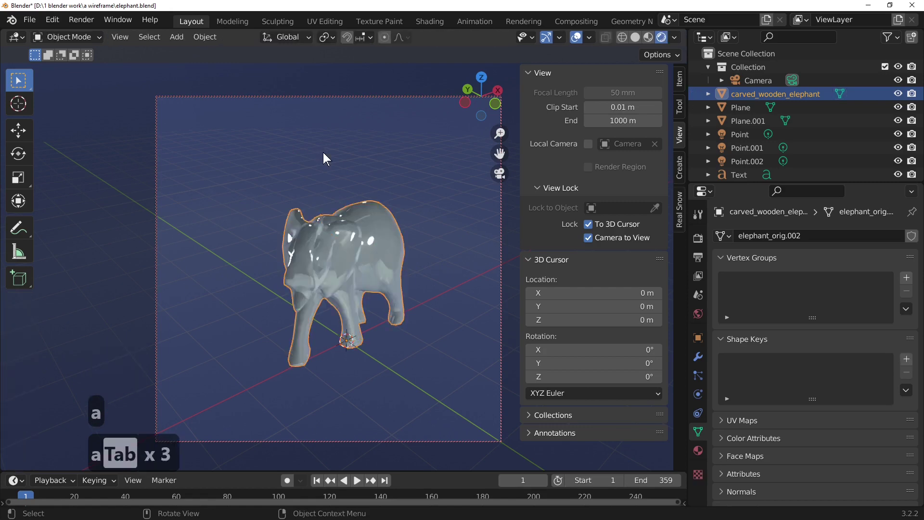
middle_click_drag(368, 195, 324, 202)
key("Tab")
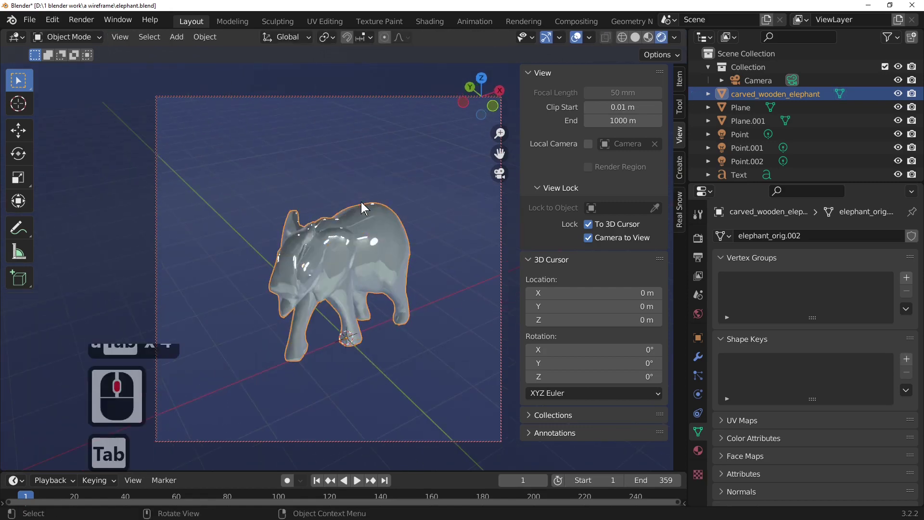
mouse_move(402, 258)
middle_mouse_down()
mouse_move(339, 252)
mouse_move(340, 223)
mouse_move(391, 221)
mouse_move(408, 244)
mouse_move(389, 256)
middle_mouse_up()
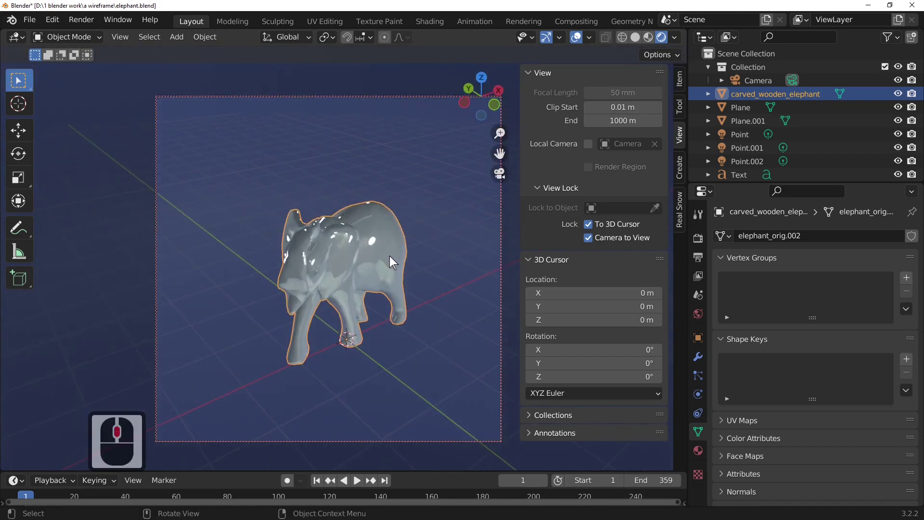
mouse_move(389, 256)
middle_mouse_down()
mouse_move(332, 253)
mouse_move(377, 220)
mouse_move(391, 244)
mouse_move(383, 257)
middle_mouse_up()
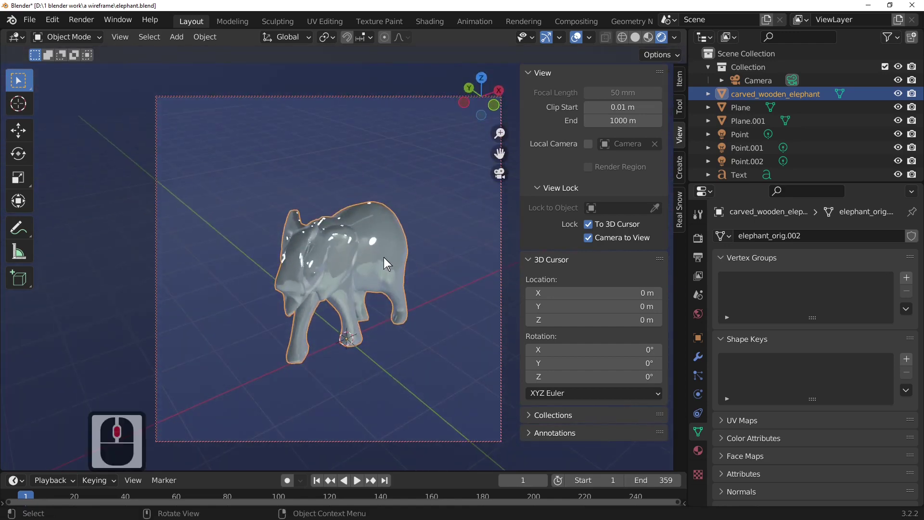
Delete only the faces of the elephant mesh, keeping its edges and vertices, and return to Object Mode
key("Tab")
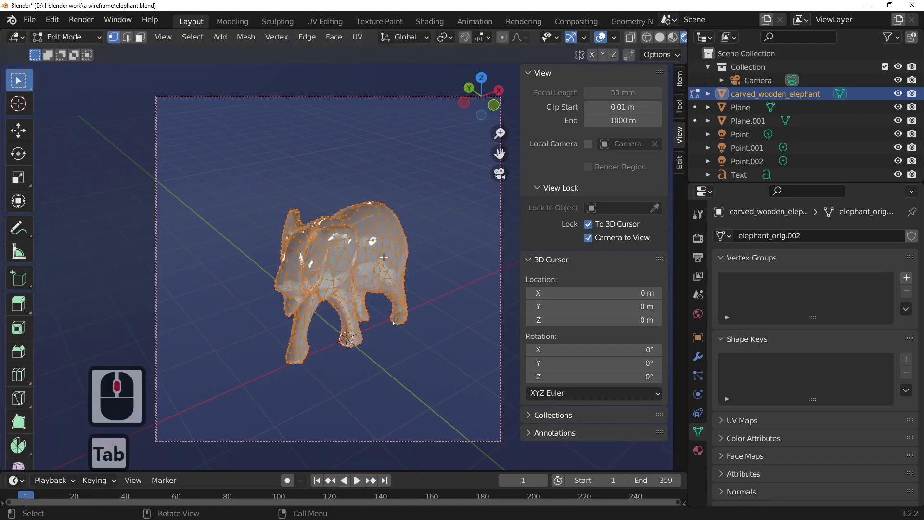
key("x")
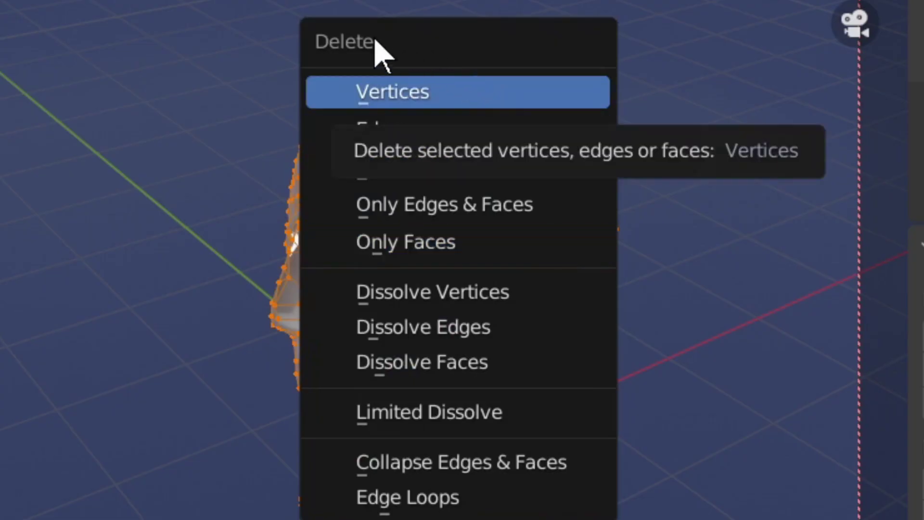
left_click(514, 243)
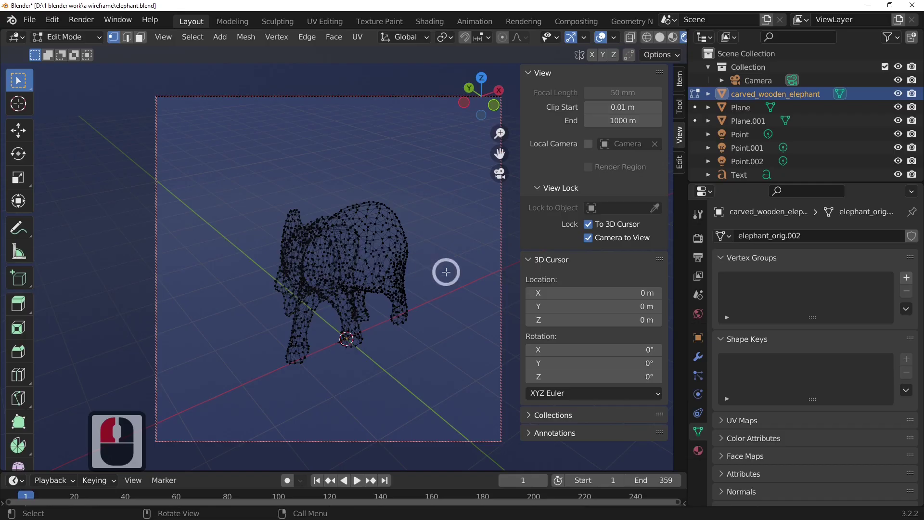
mouse_move(435, 265)
middle_mouse_down()
mouse_move(326, 255)
mouse_move(249, 262)
mouse_move(414, 230)
mouse_move(403, 252)
mouse_move(412, 252)
mouse_move(416, 290)
mouse_move(444, 274)
mouse_move(431, 275)
middle_mouse_up()
key("Tab")
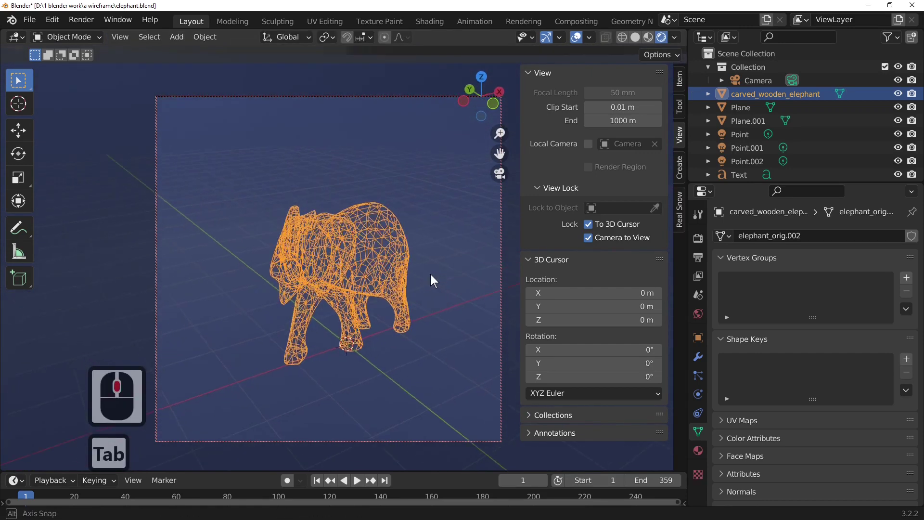
Convert the faceless elephant mesh to a curve object
middle_click_drag(371, 265, 346, 214)
scroll(383, 288, "up", 5)
scroll(423, 253, "down", 4)
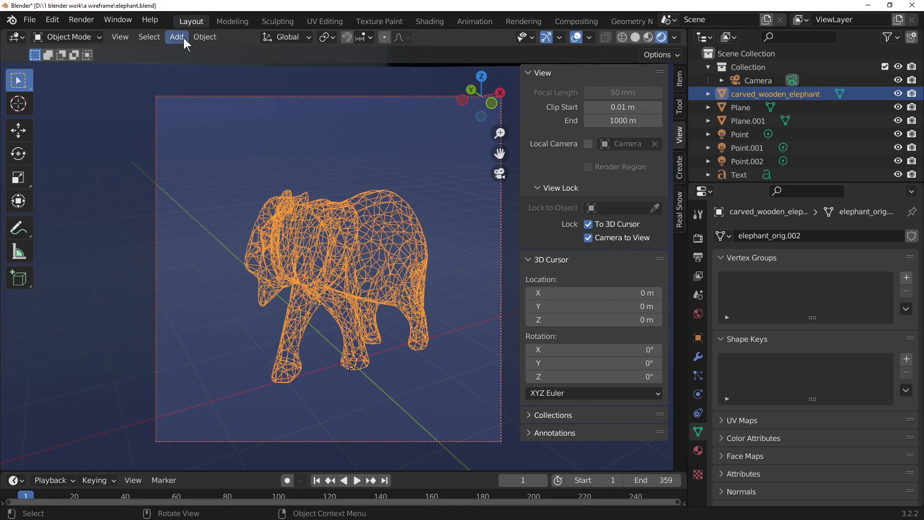
left_click(204, 34)
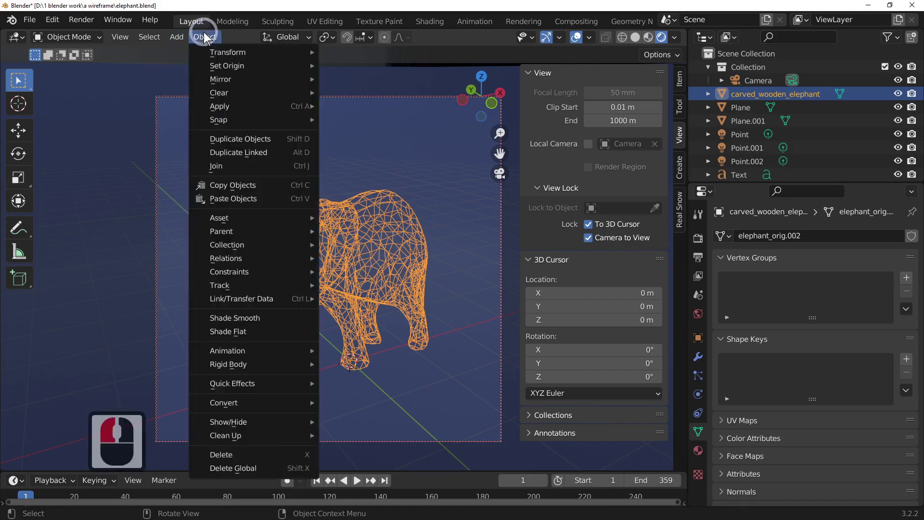
mouse_move(256, 397)
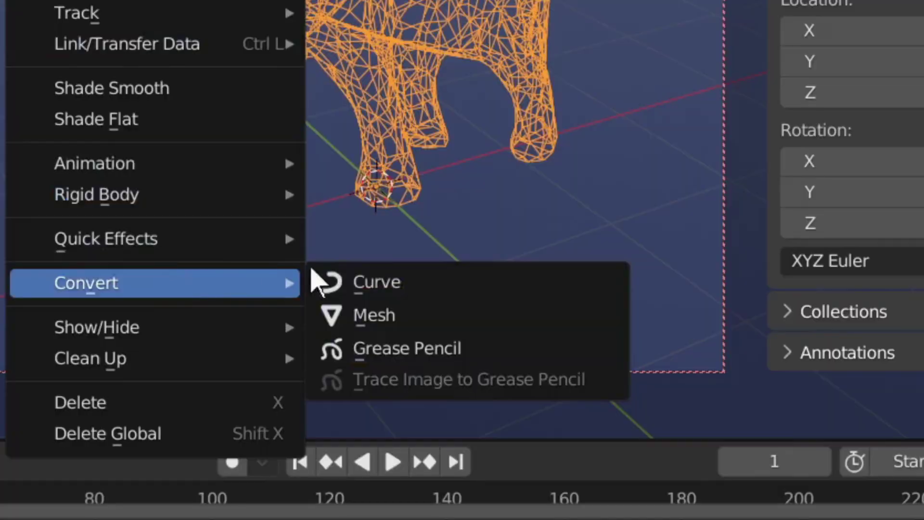
left_click(406, 283)
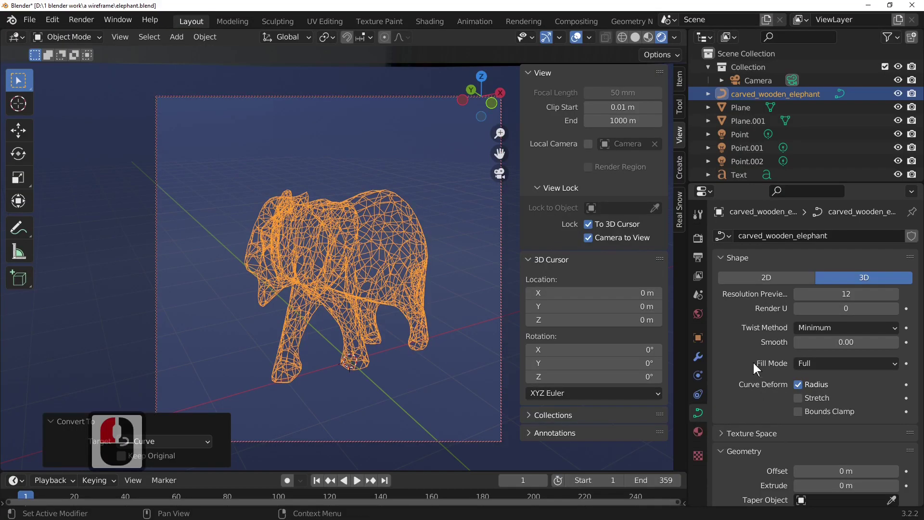
Bring up the Geometry and Bevel settings of the elephant curve
left_click(732, 450)
scroll(804, 420, "down", 3)
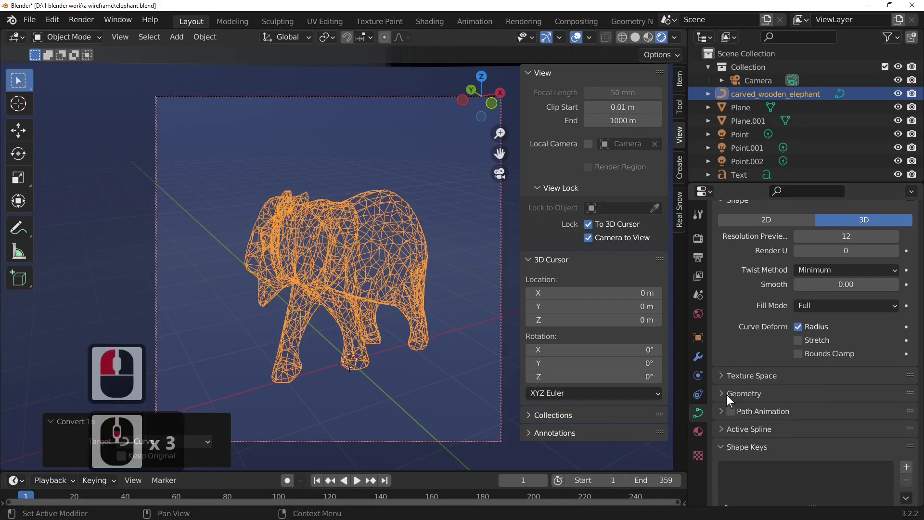
left_click(747, 394)
scroll(776, 372, "down", 3)
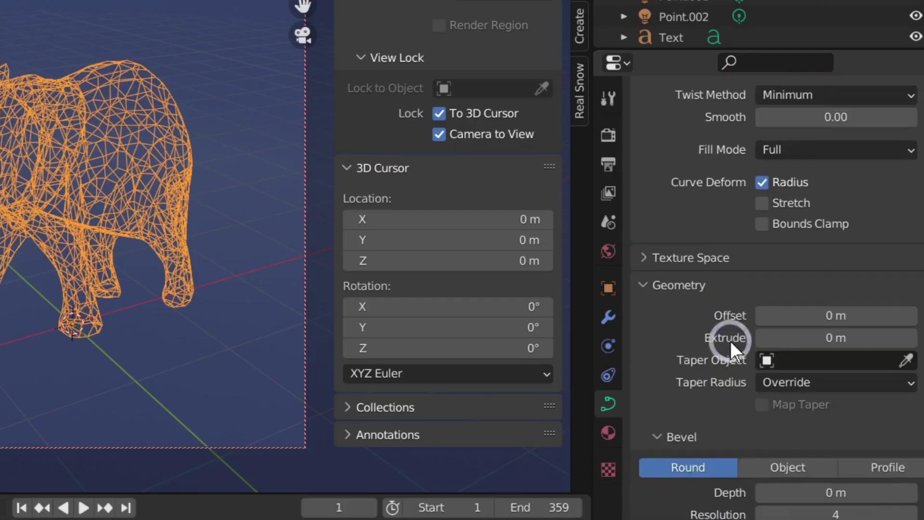
scroll(729, 339, "down", 3)
Try a bevel depth of 0.01 m on the elephant curve, and undo it
left_click(822, 403)
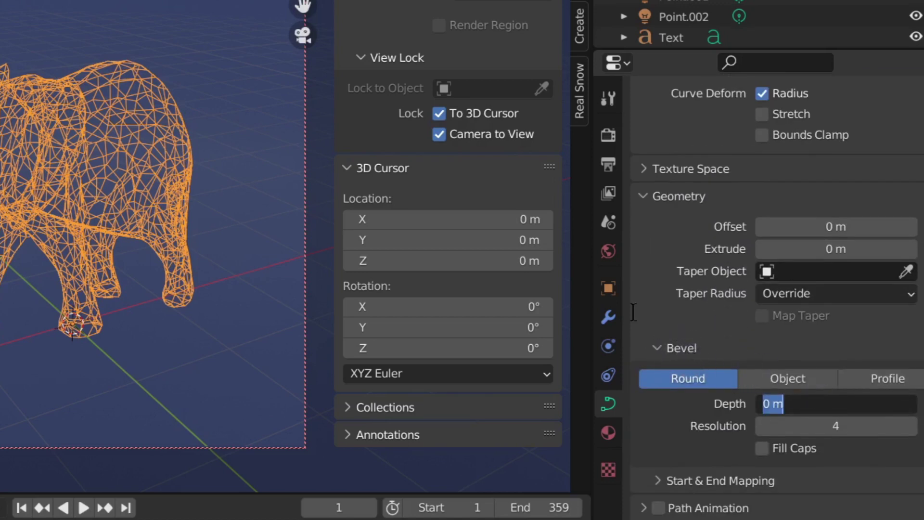
type(".01")
key("Return")
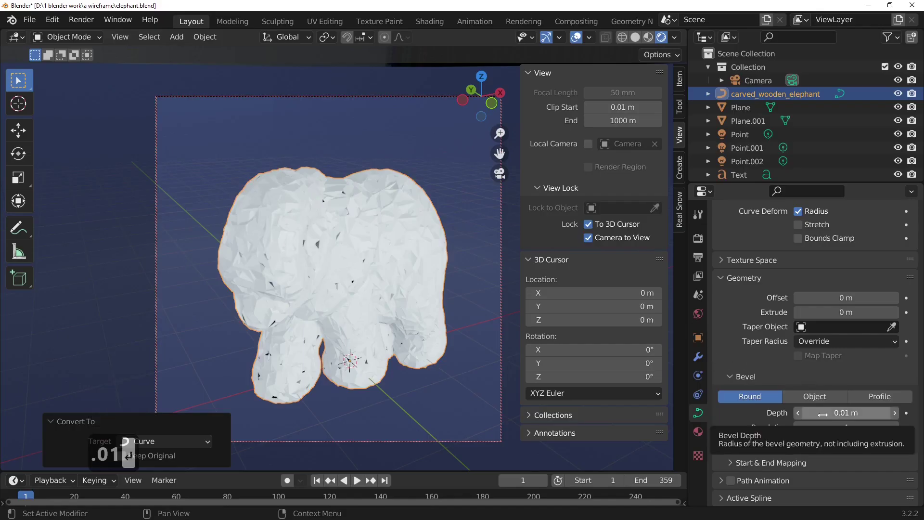
key("ctrl+z")
Set the elephant curve's bevel depth to 0.001 m
left_click(823, 414)
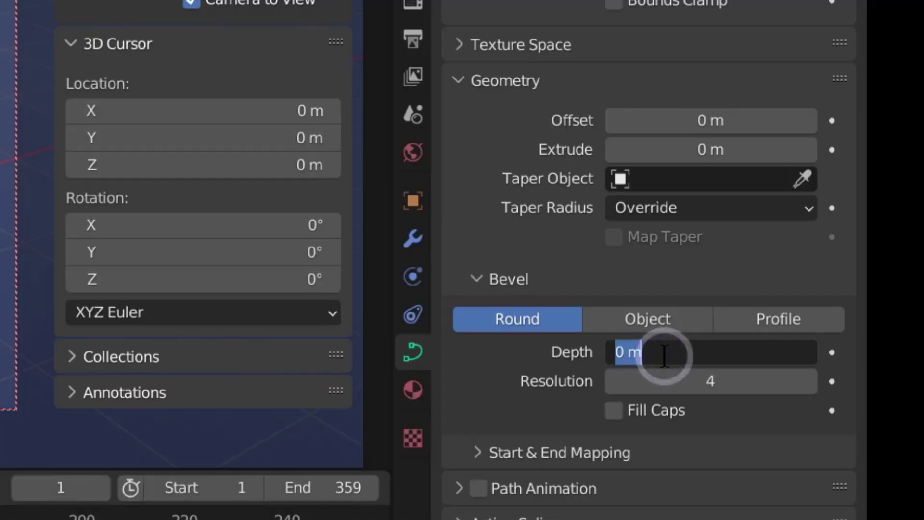
type(".001")
key("Return")
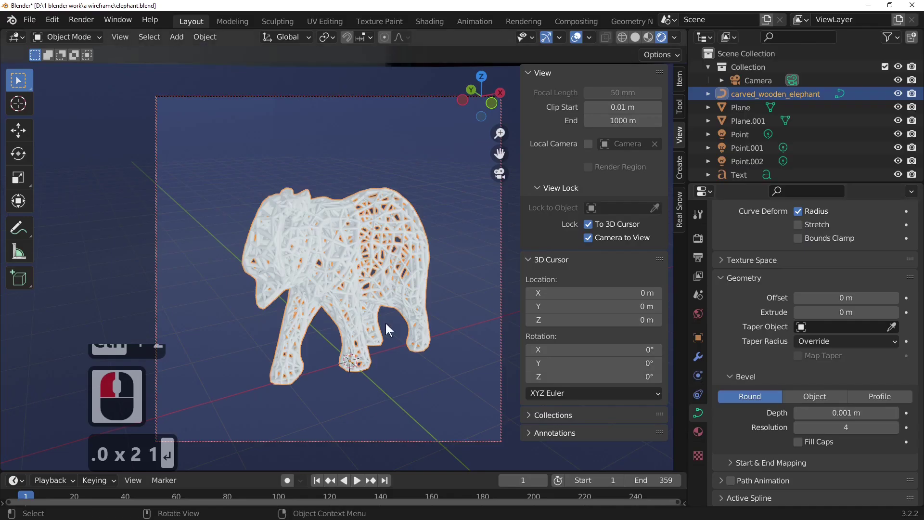
Inspect the thickened wire elephant from several angles and check its control points in Edit Mode
middle_click_drag(386, 322, 431, 322)
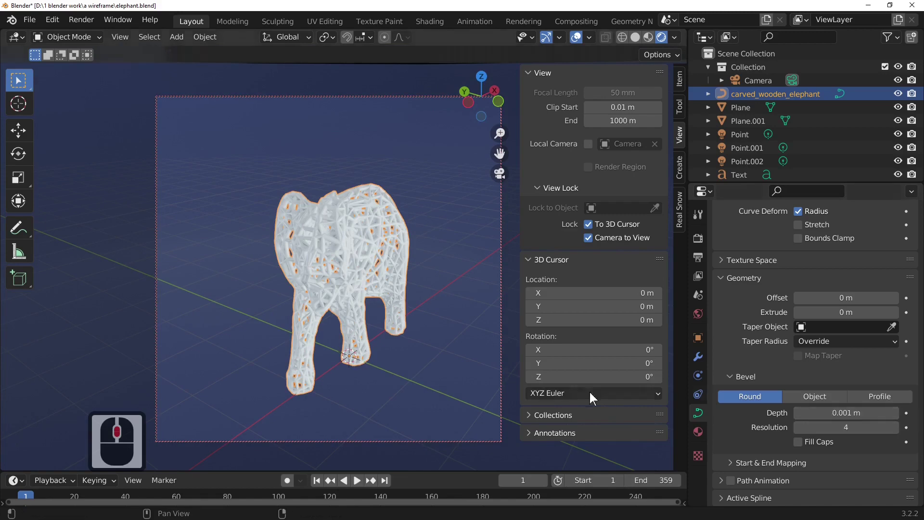
middle_click_drag(347, 381, 293, 365)
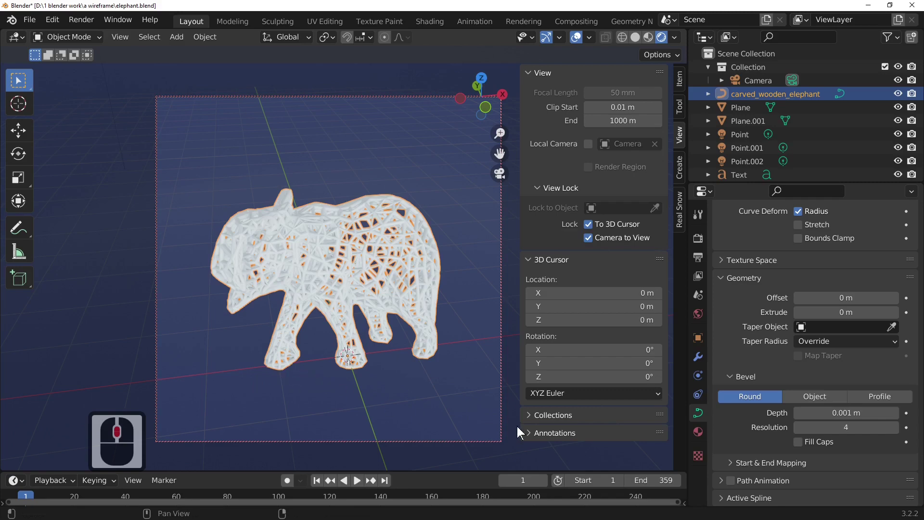
key("Tab")
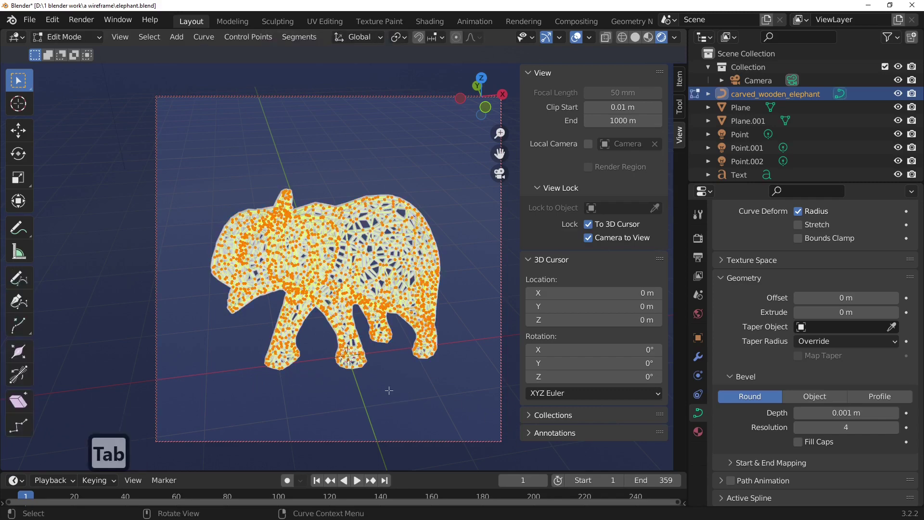
key("ctrl")
key("Tab")
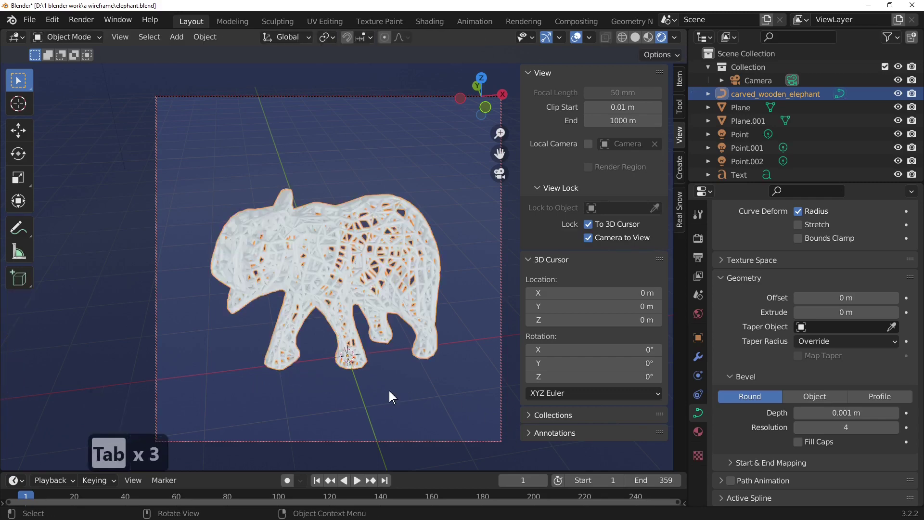
Apply the elephant curve's rotation and scale
key("ctrl+a")
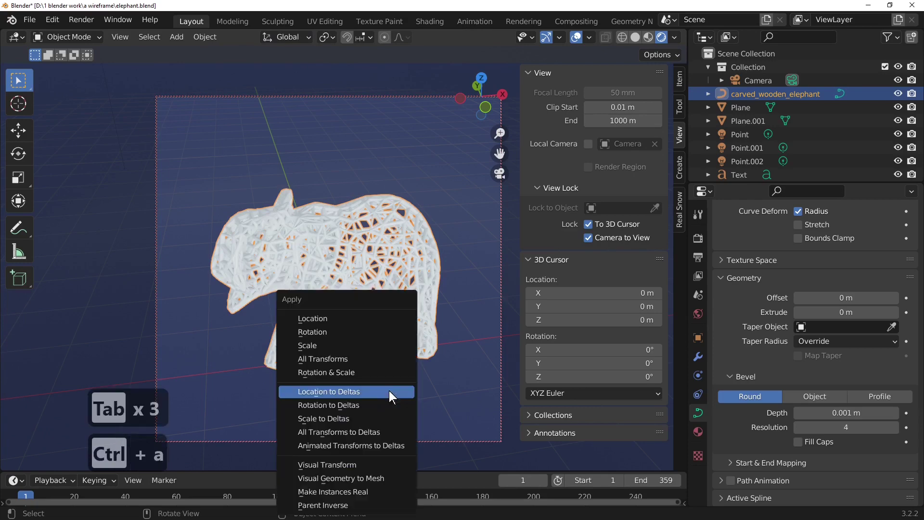
left_click(371, 368)
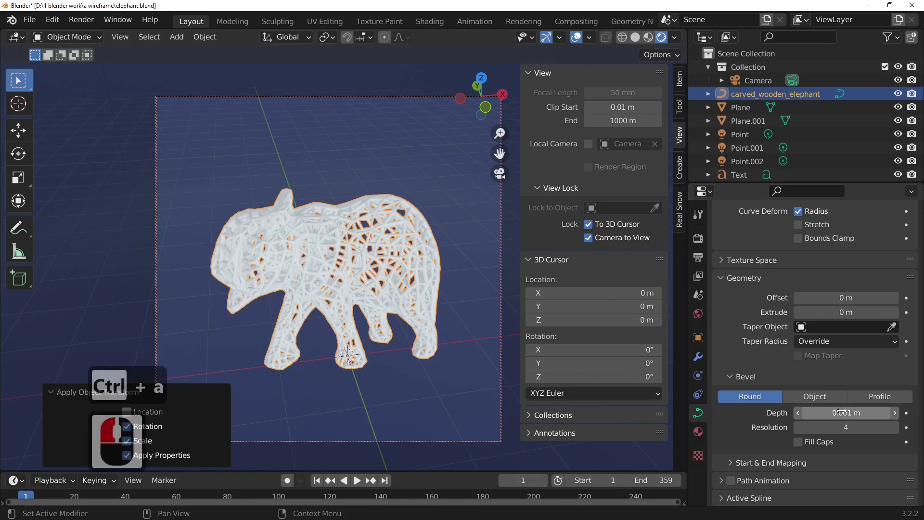
Try bevel depths of 0 m and 0.01 m on the elephant curve, and return the depth to 0.001 m
left_click_drag(839, 413, 748, 402)
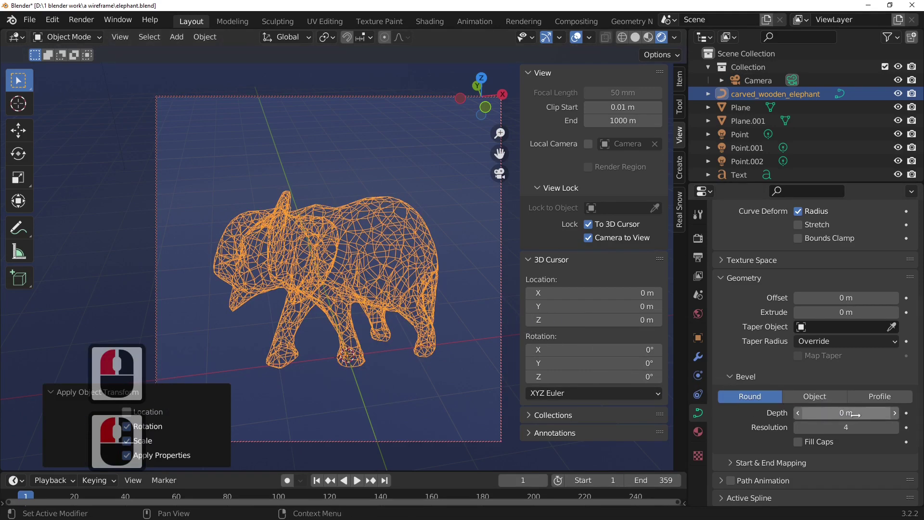
left_click_drag(889, 412, 891, 414)
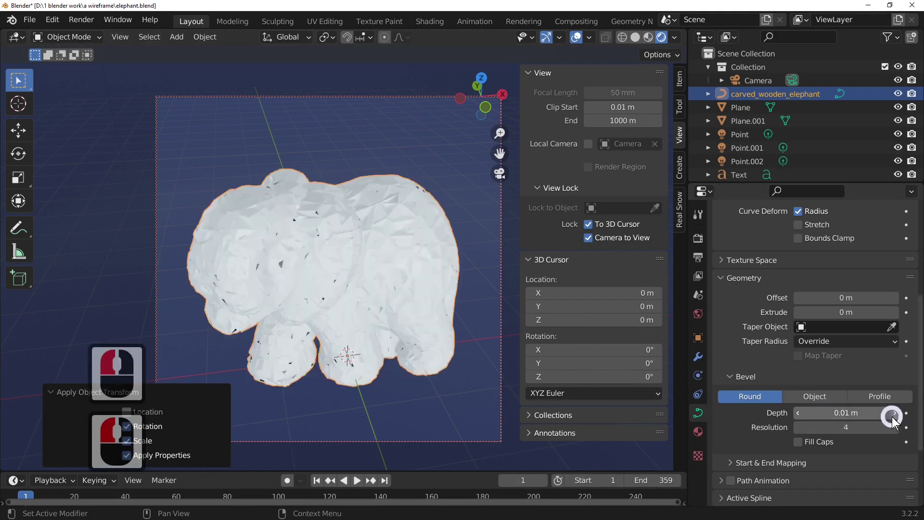
left_click(848, 415)
left_click(847, 416)
type(".001")
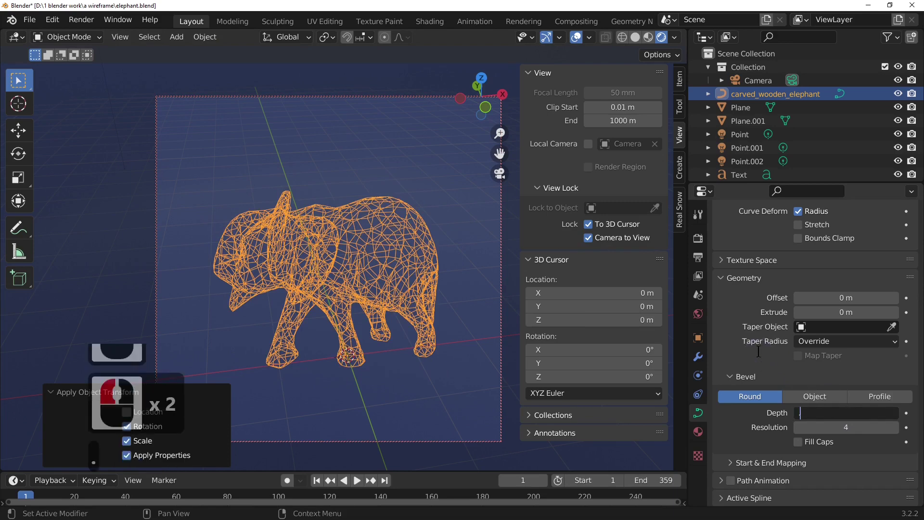
key("Return")
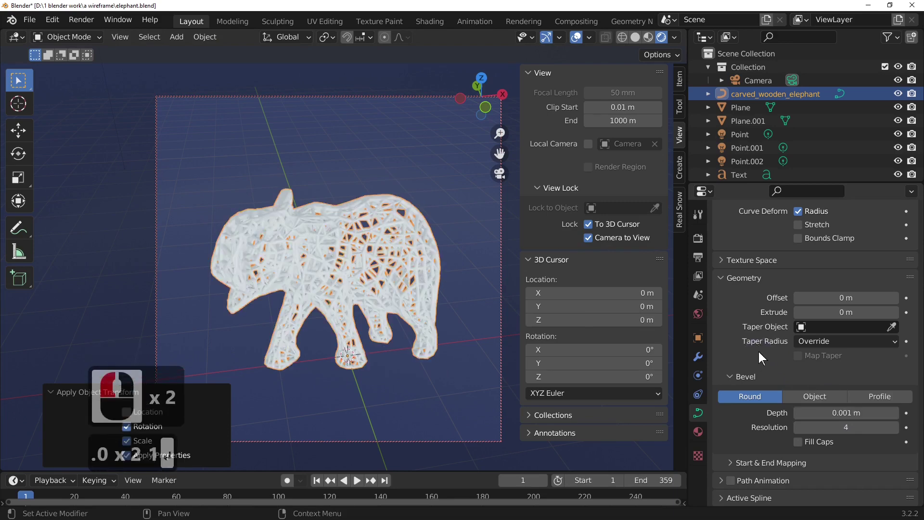
Set the elephant curve's bevel depth to 0.0005 m
left_click_drag(824, 406, 808, 409)
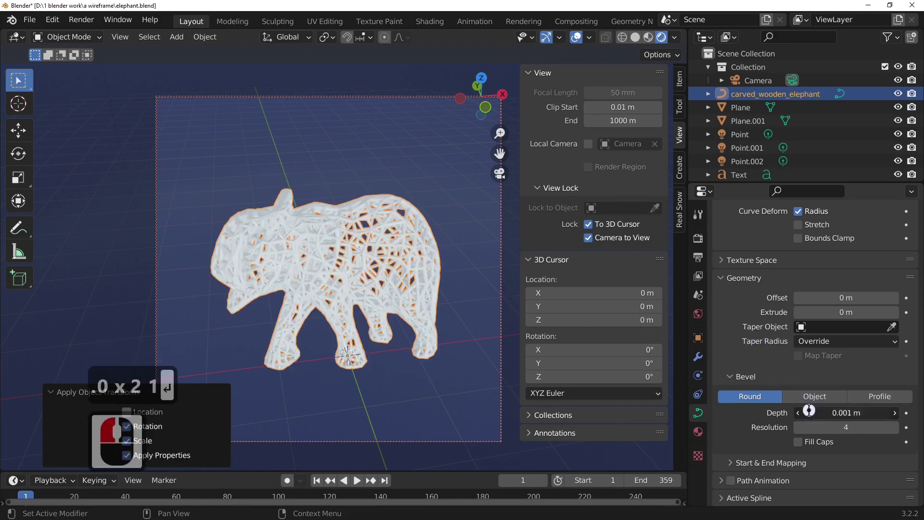
double_click(809, 411)
type(".0")
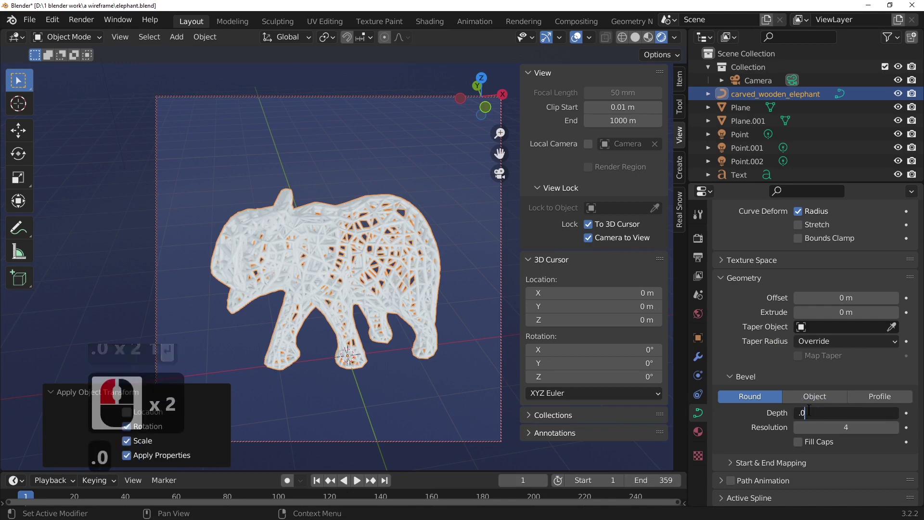
type("005")
key("Return")
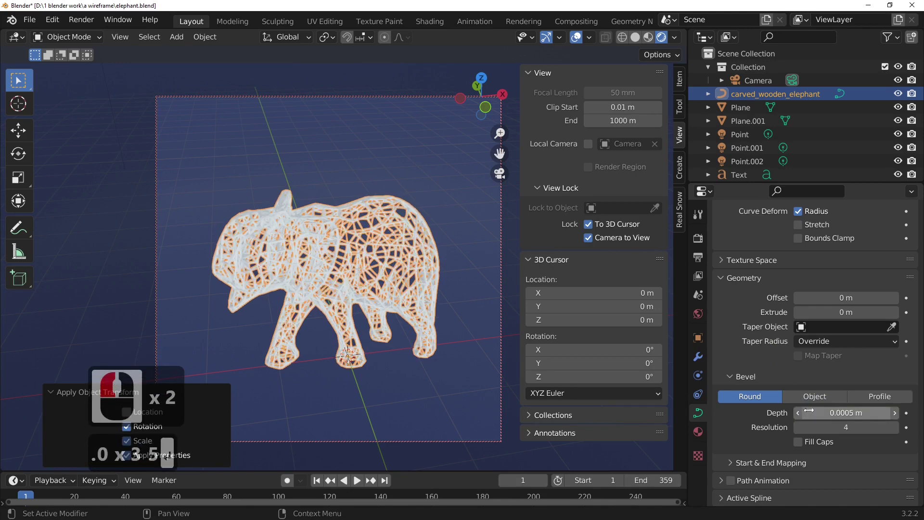
Lower the bevel resolution of the elephant curve to 0 and check the wires up close
middle_click_drag(401, 329, 126, 292)
scroll(374, 311, "up", 5)
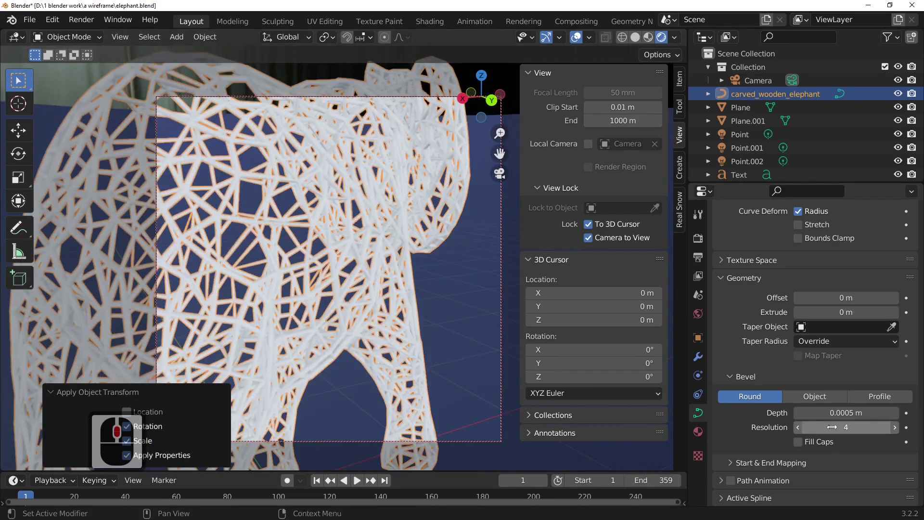
left_click_drag(832, 426, 738, 427)
middle_click_drag(210, 258, 183, 317)
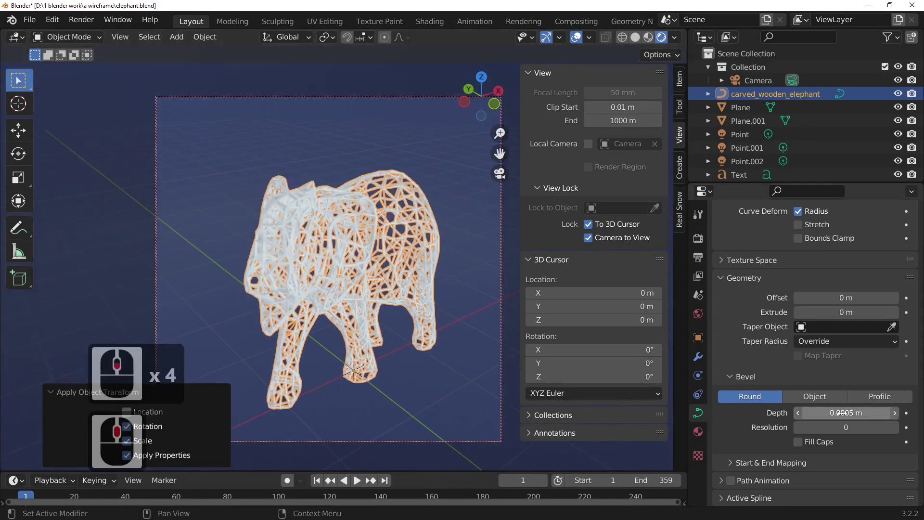
Try a bevel depth of 0.0001 m on the elephant curve and examine the thinner wires up close
left_click(839, 413)
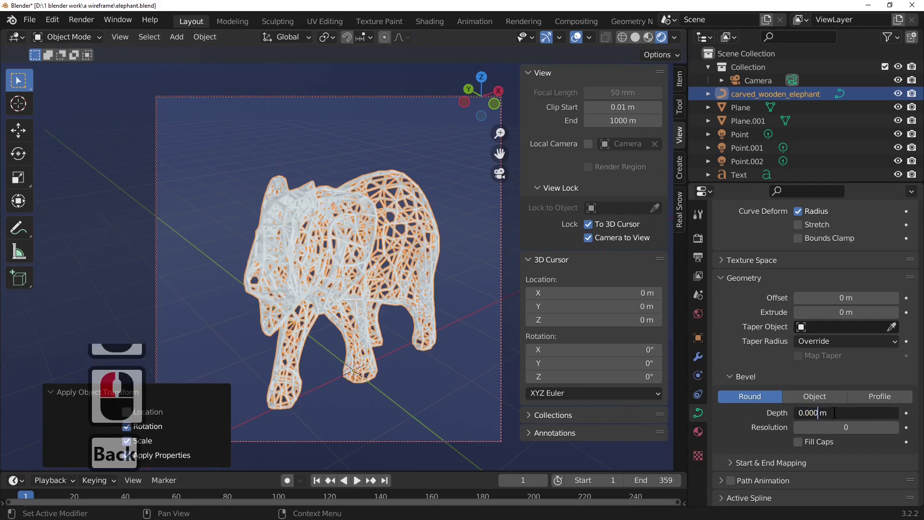
type("1")
key("Return")
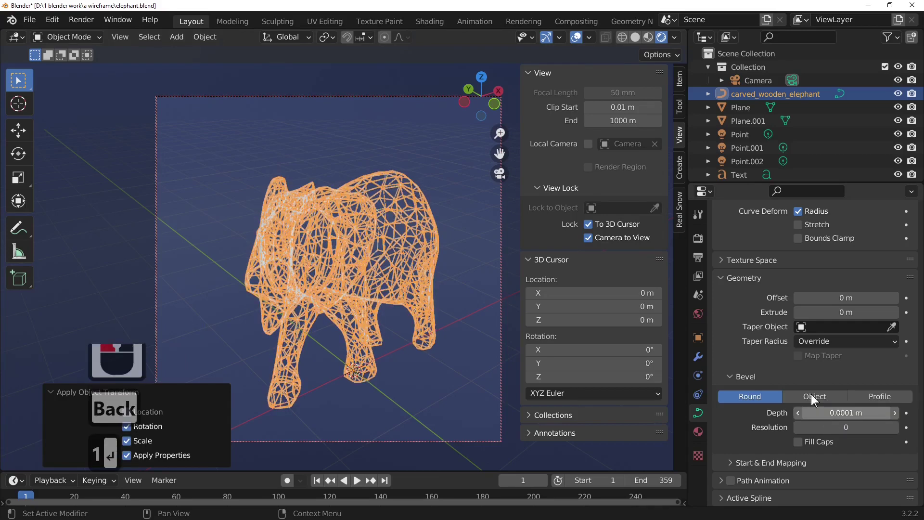
scroll(443, 265, "up", 8)
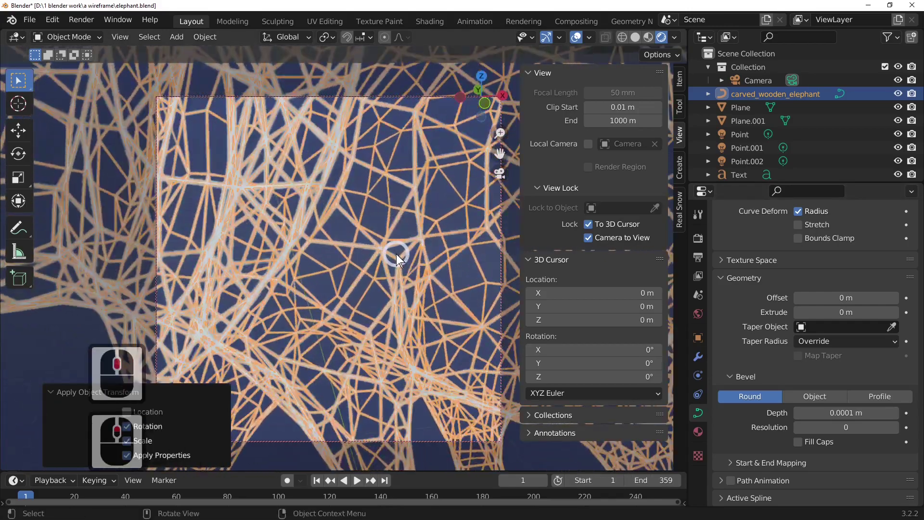
scroll(396, 253, "down", 5)
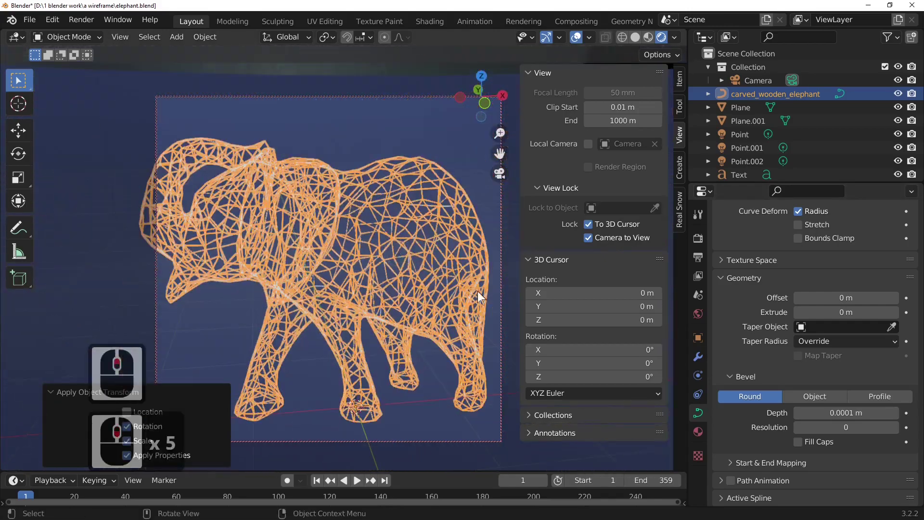
Raise the elephant curve's bevel resolution back to 4
left_click(894, 427)
left_click(895, 427)
left_click(895, 428)
left_click(894, 427)
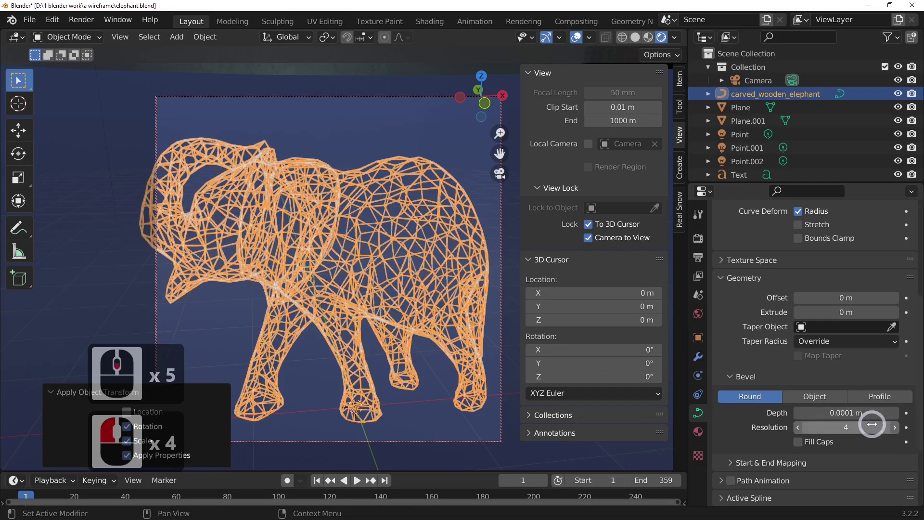
Set the elephant curve's bevel depth to 0.0004 m
left_click(842, 413)
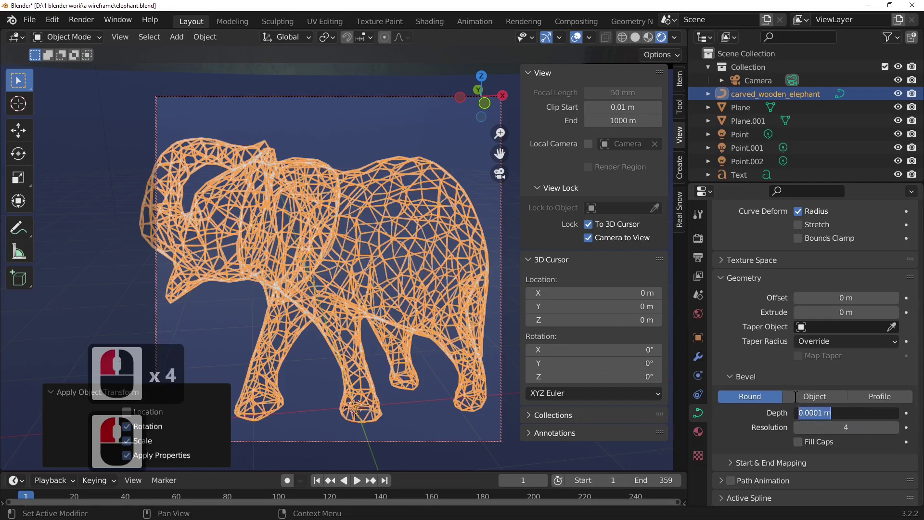
key("BackSpace")
type(".000")
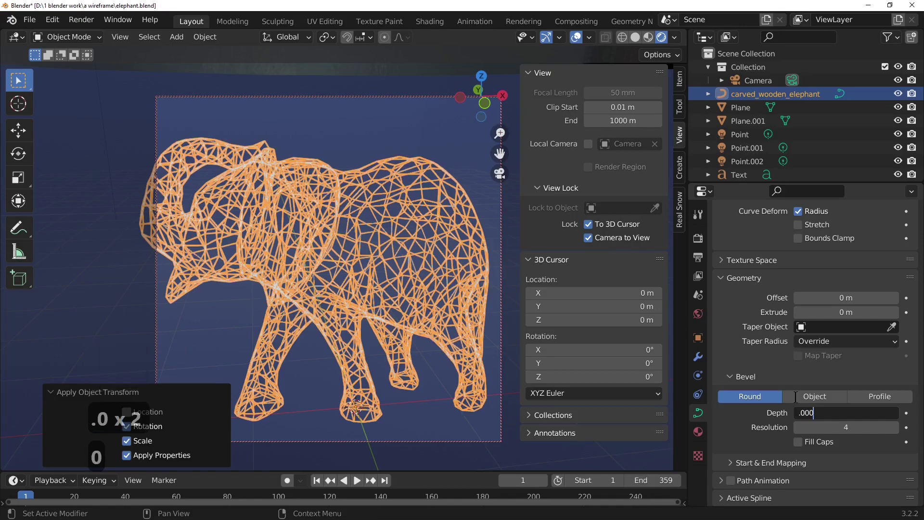
type("4")
key("Return")
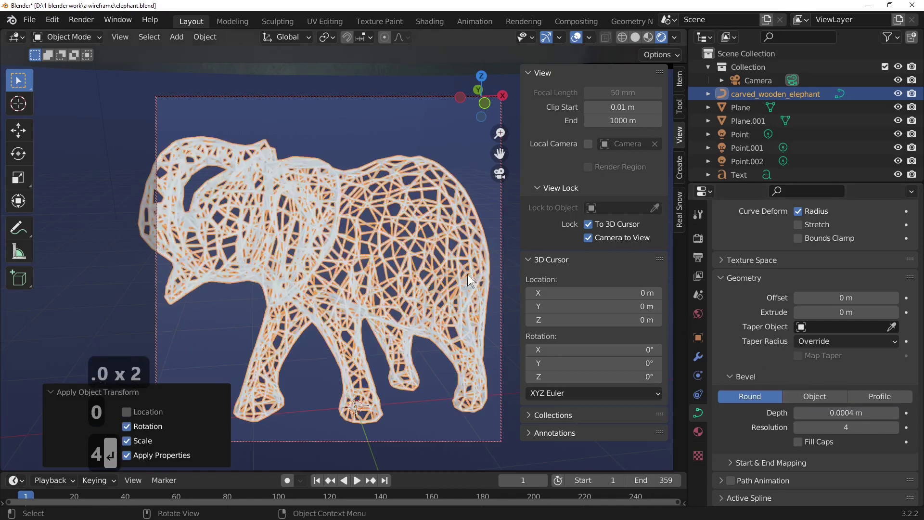
Examine the wire elephant from several angles, check its control points in Edit Mode, and return to Object Mode
scroll(418, 270, "down", 3)
middle_click_drag(418, 271, 435, 280)
scroll(442, 287, "up", 3)
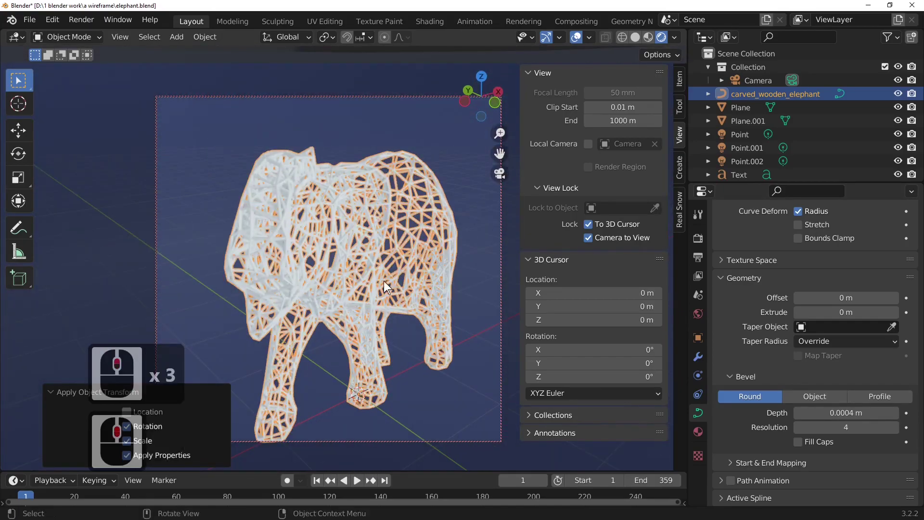
scroll(394, 285, "down", 2)
middle_click_drag(342, 257, 304, 242)
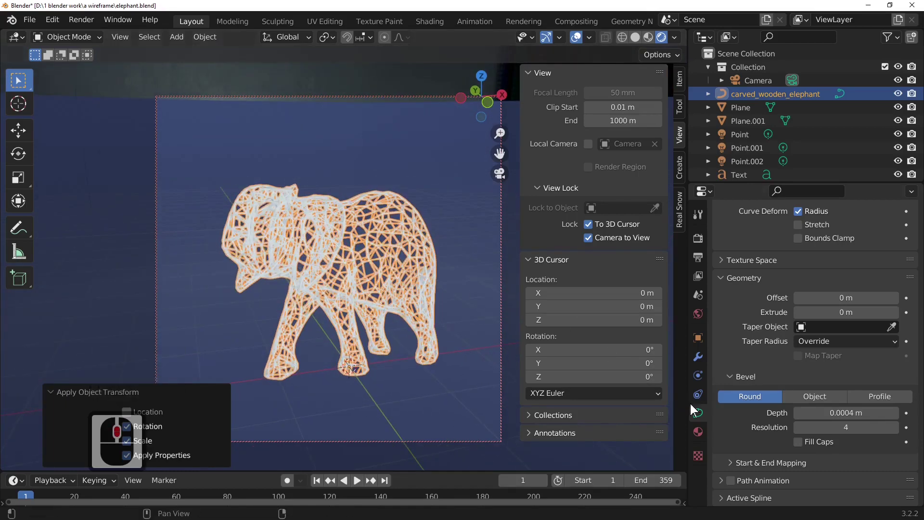
key("Tab")
key("Tab")
key("Tab")
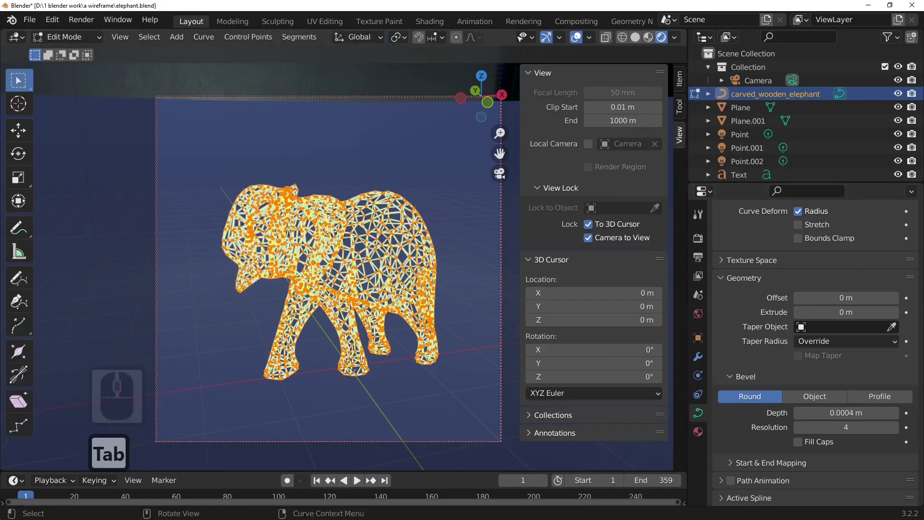
scroll(425, 287, "up", 5)
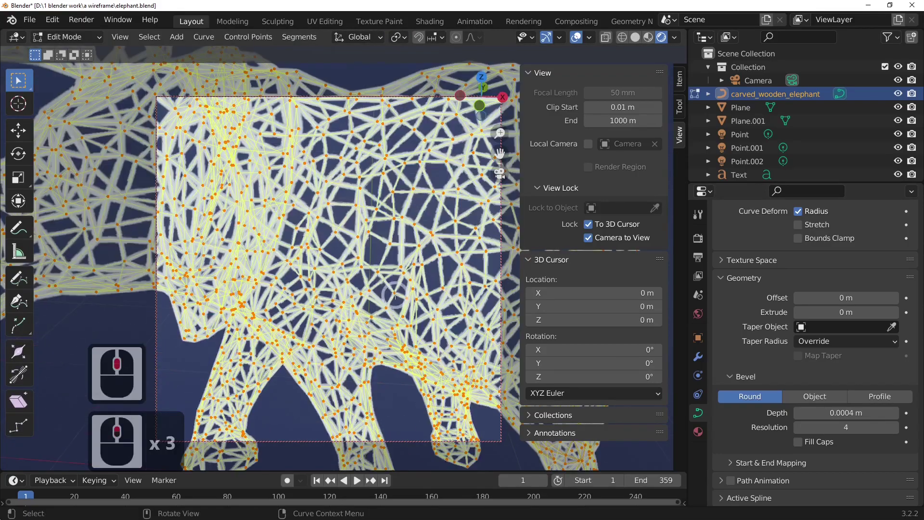
middle_click_drag(426, 287, 433, 288)
middle_click_drag(349, 286, 441, 294)
scroll(409, 292, "down", 4)
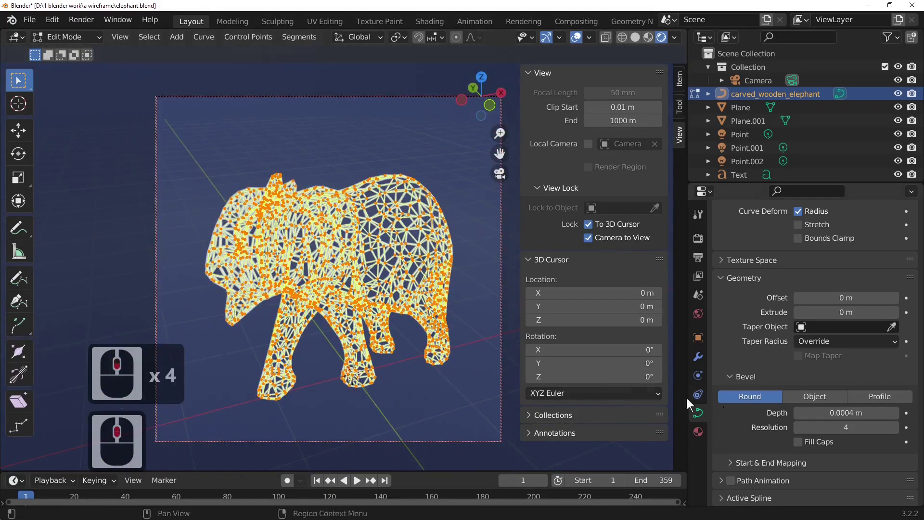
key("Tab")
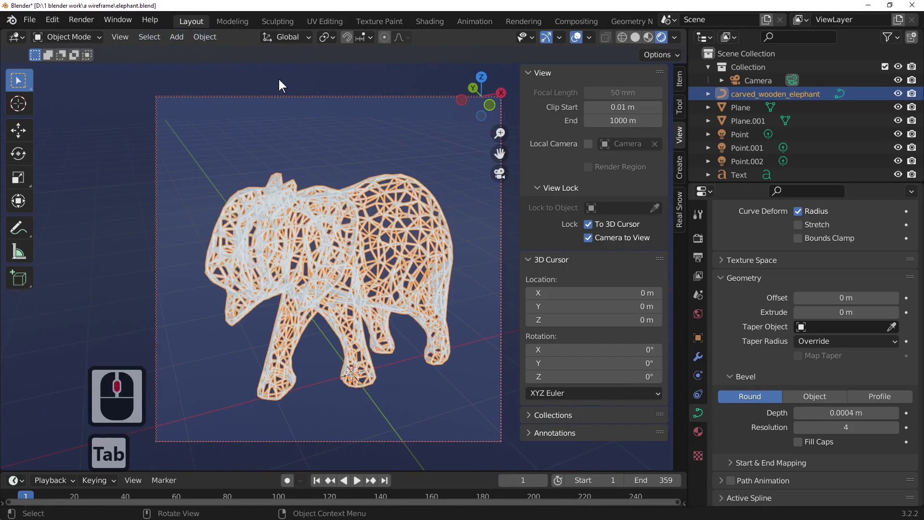
Convert the beveled elephant curve to a mesh
left_click(206, 37)
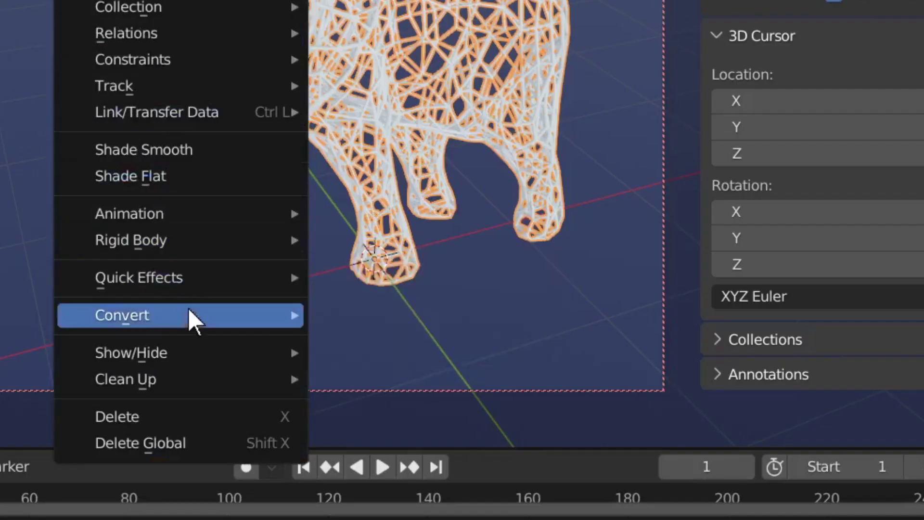
mouse_move(258, 406)
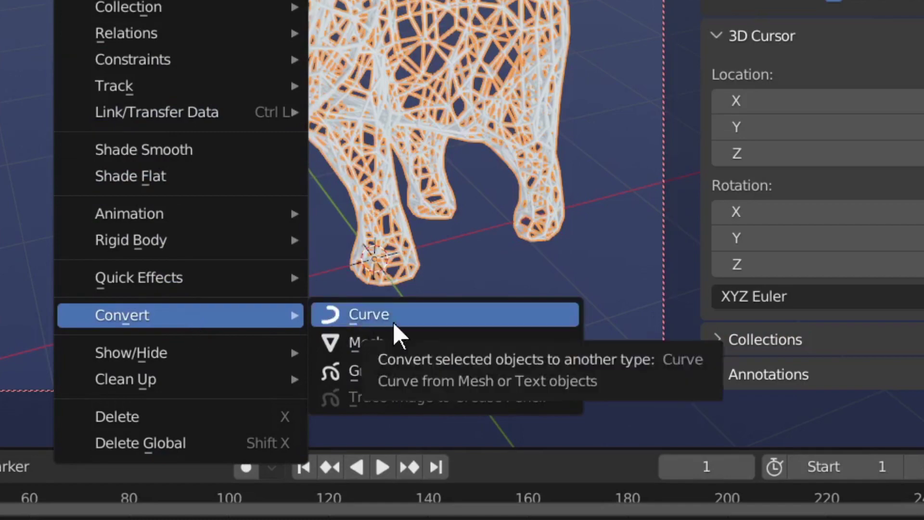
left_click(393, 341)
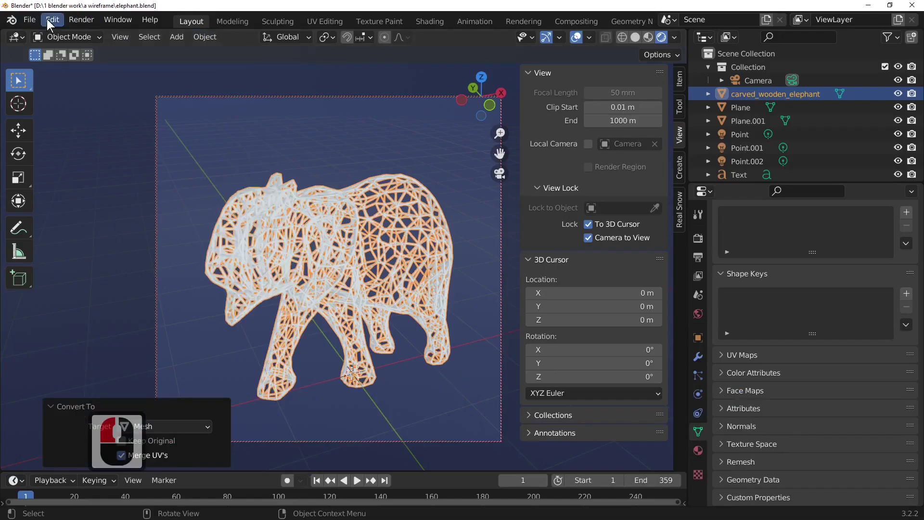
Check the file formats available for exporting the elephant mesh, such as FBX
left_click(31, 19)
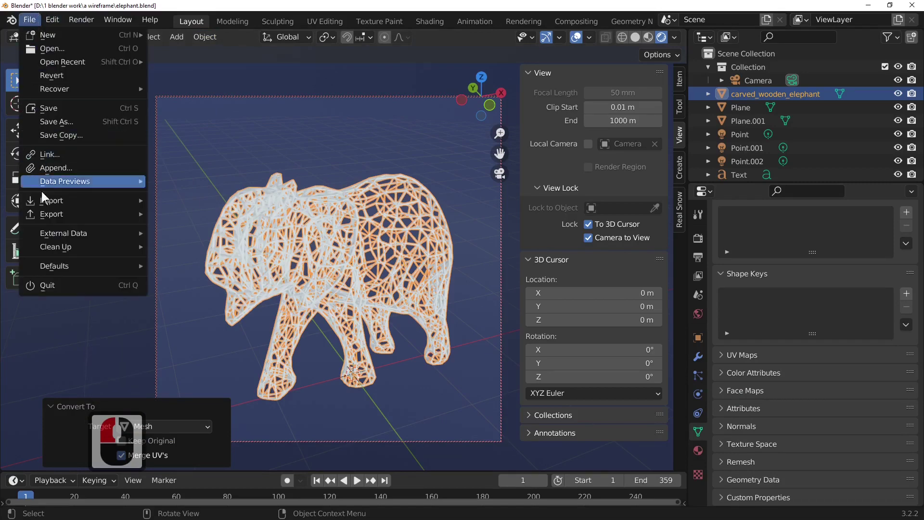
mouse_move(52, 218)
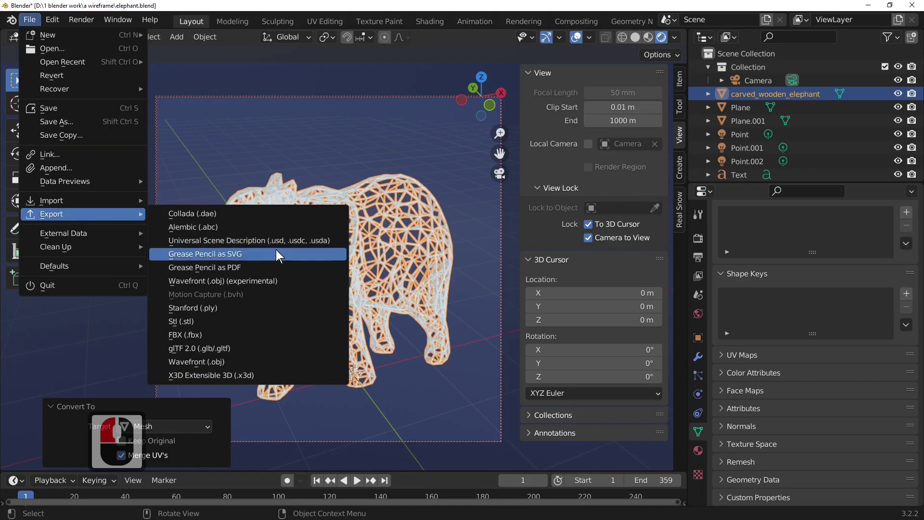
left_click(267, 335)
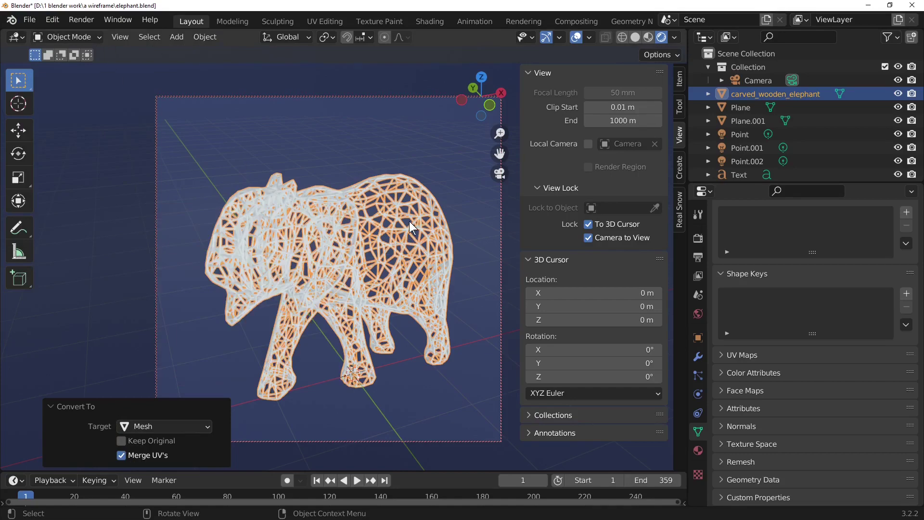
middle_click_drag(409, 221, 366, 206)
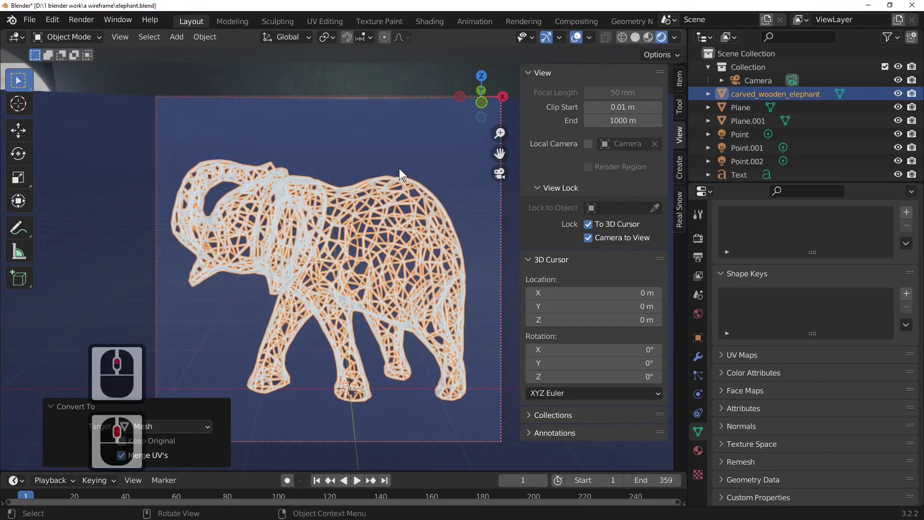
middle_click_drag(399, 168, 459, 181)
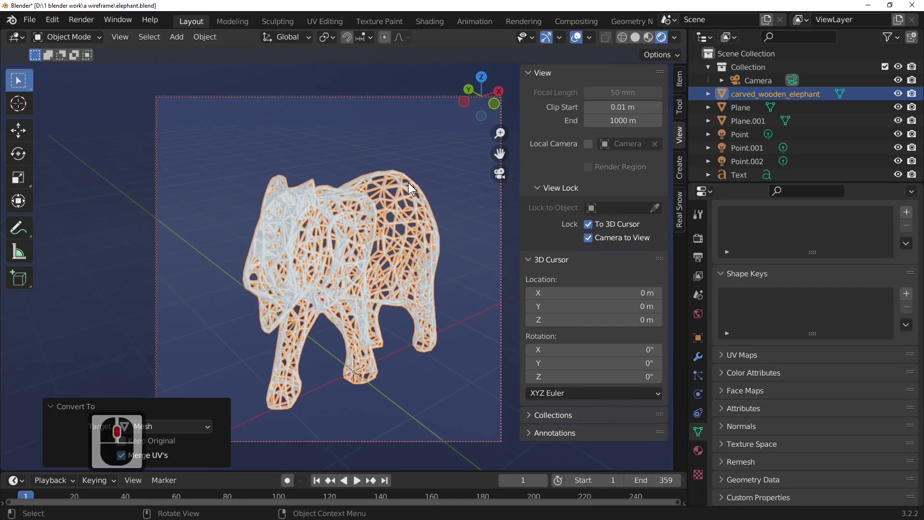
middle_click_drag(408, 183, 430, 190)
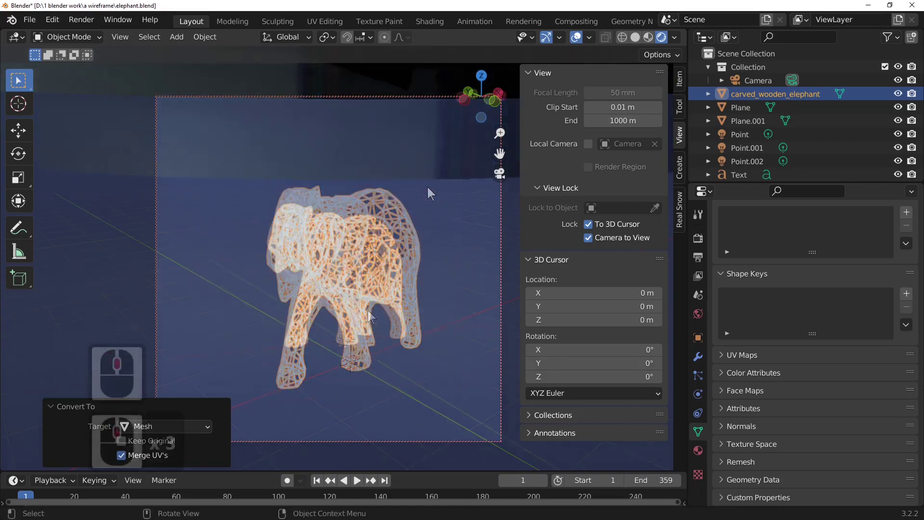
middle_click_drag(427, 187, 408, 340)
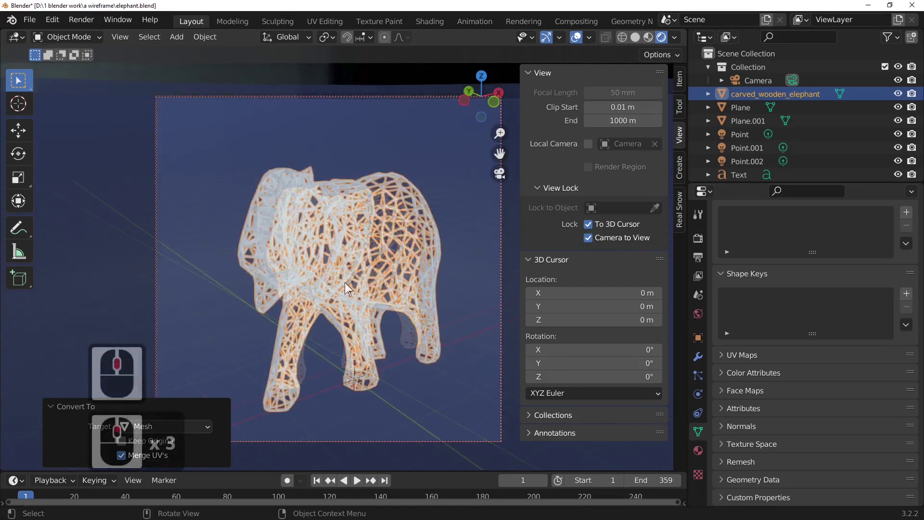
Delete the wireframe elephant object from the scene
left_click(366, 283)
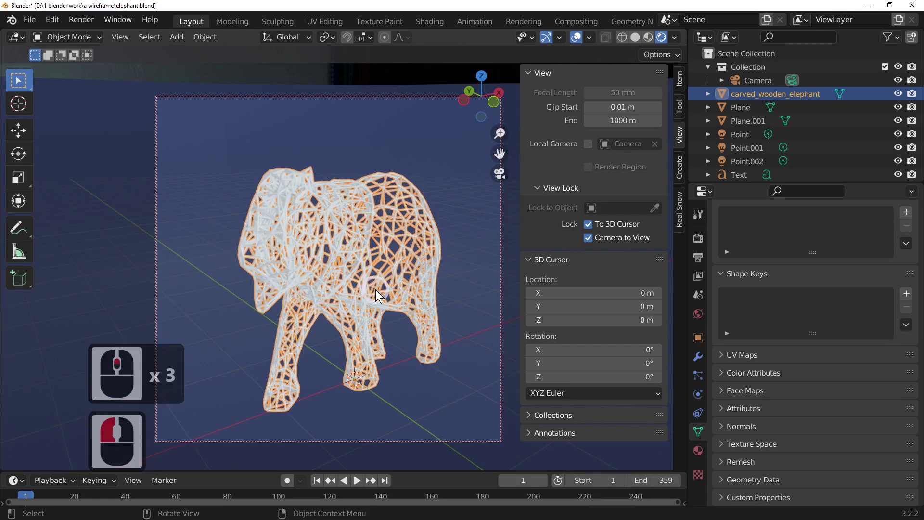
key("x")
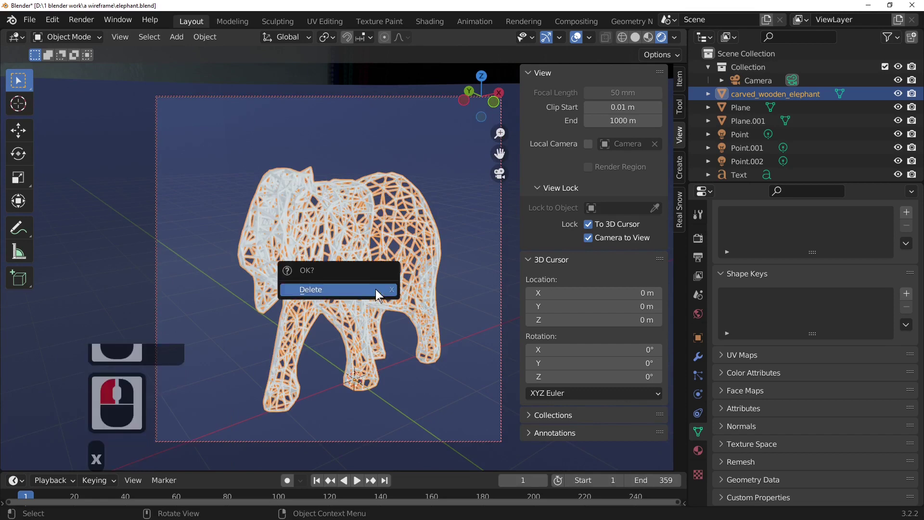
left_click(375, 289)
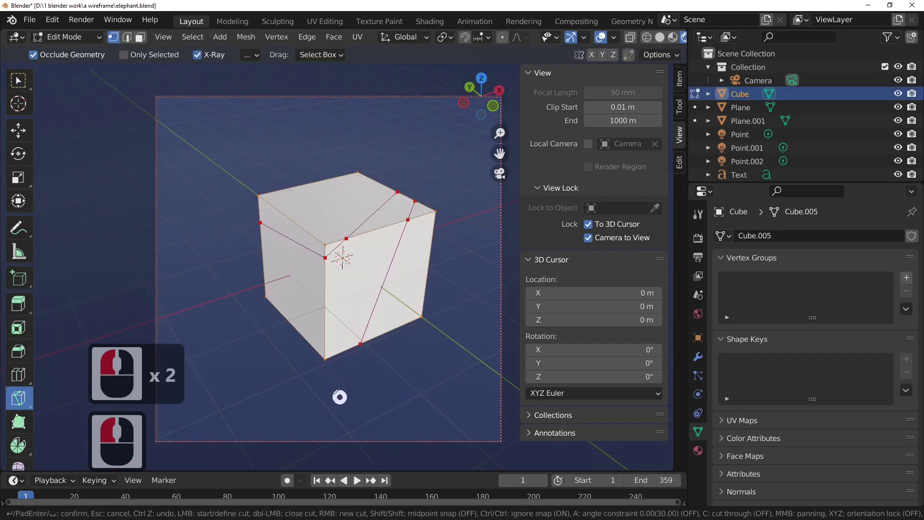
Knife-cut irregular diagonal lines across the cube's top and adjoining side faces, and apply the cuts
left_click(366, 273)
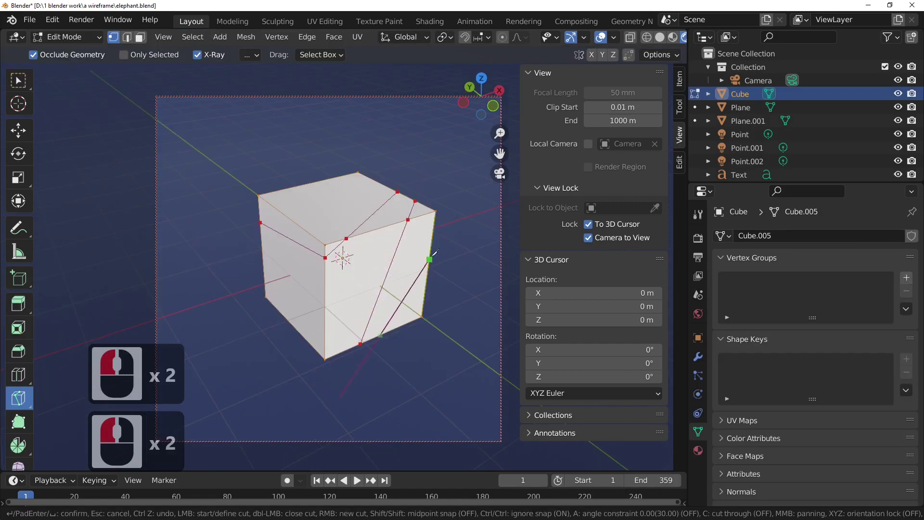
left_click(208, 169)
left_click(172, 151)
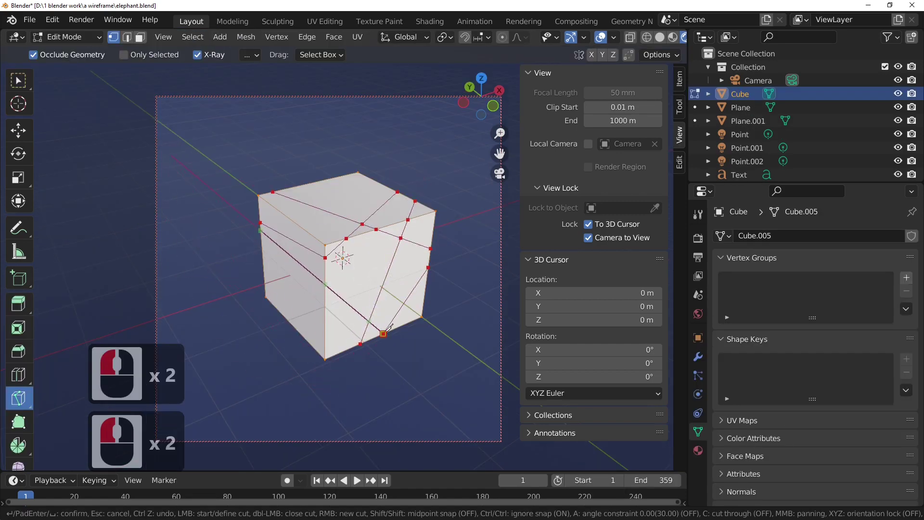
middle_click_drag(412, 330, 233, 330)
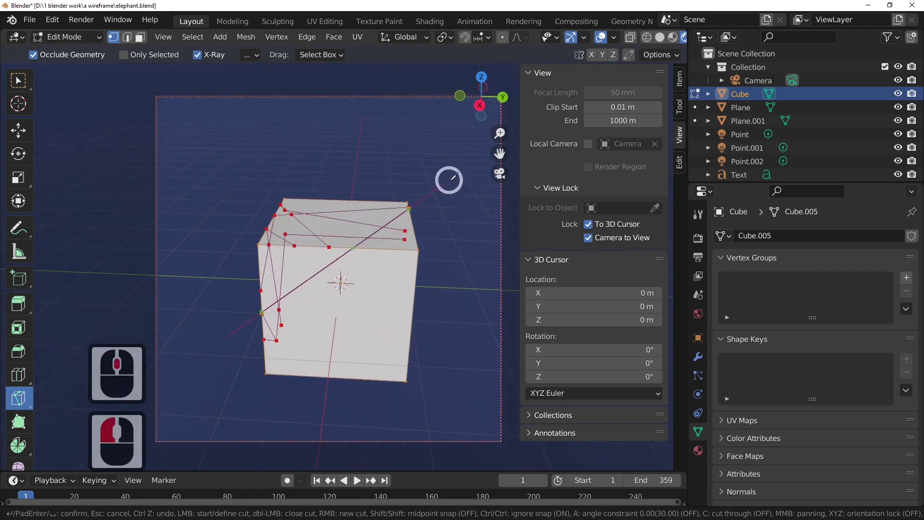
left_click(351, 371)
left_click(270, 416)
key("Return")
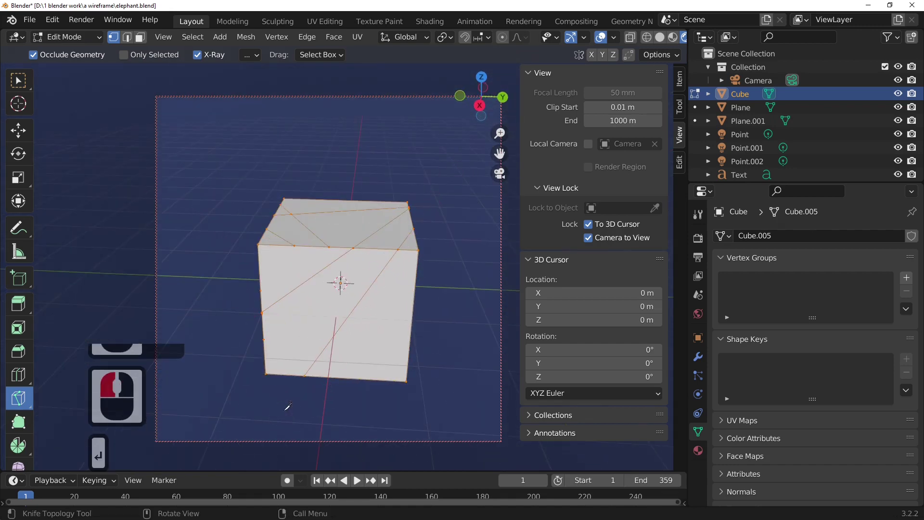
Add more crossing knife cuts on the front-facing side of the cube, including one running across its middle
left_click(294, 245)
left_click(408, 365)
key("Return")
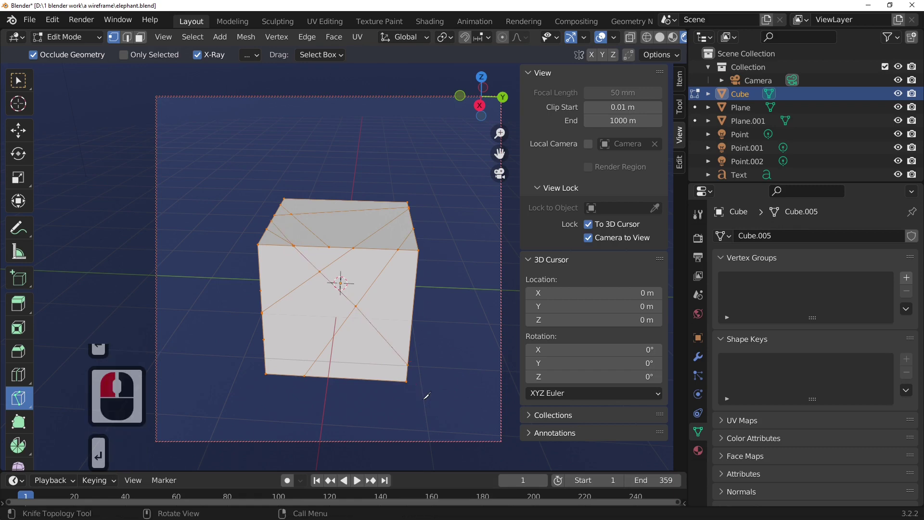
left_click(306, 375)
left_click(263, 339)
key("Return")
left_click(262, 304)
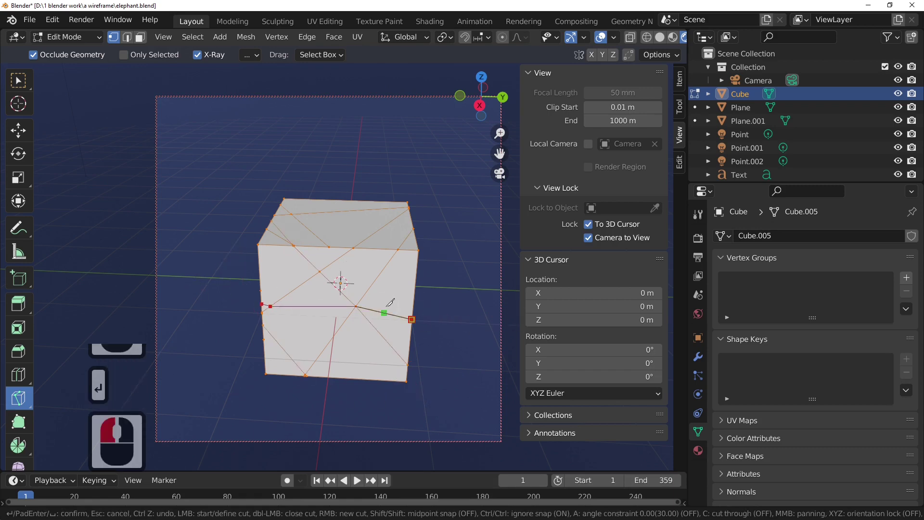
key("Return")
Knife-cut two crossing diagonal lines into the next uncut side face of the cube
middle_click_drag(372, 265, 272, 213)
left_click(272, 212)
key("Return")
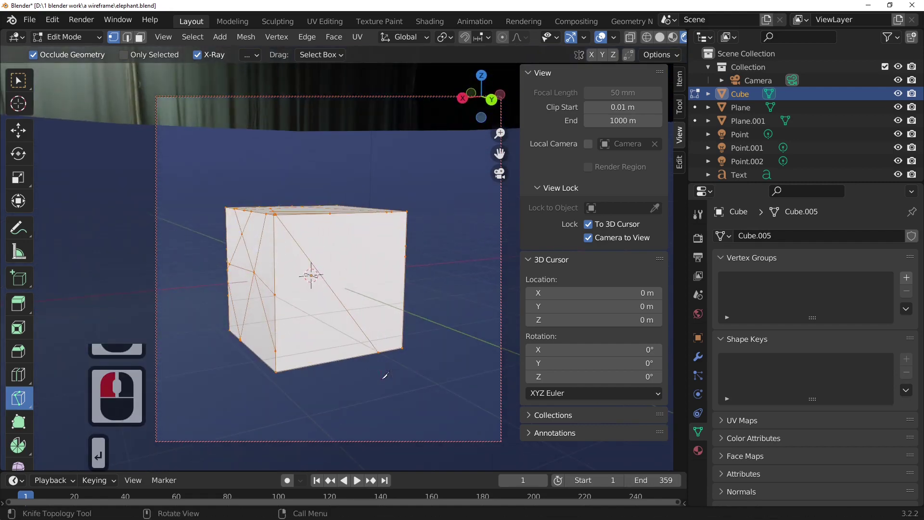
left_click(304, 367)
left_click(371, 209)
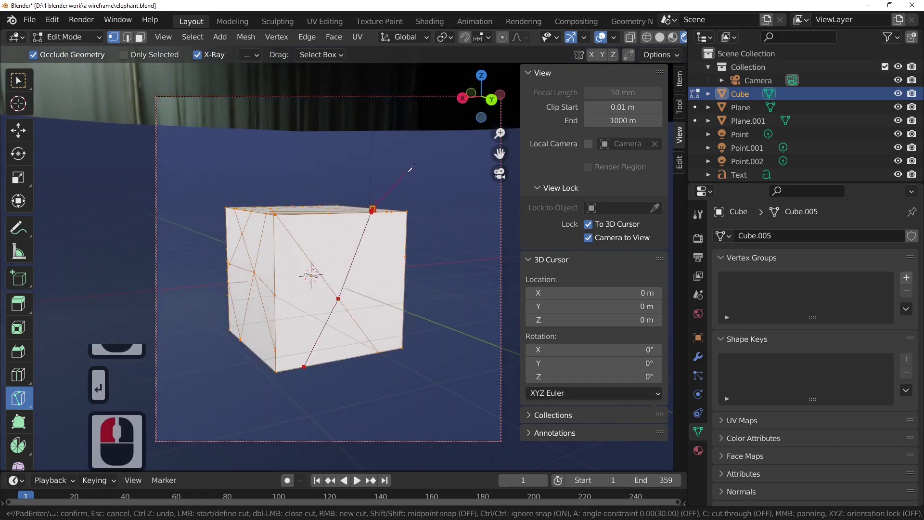
key("Return")
Select the whole cube with the Select Box tool active and apply Poke Faces in face select mode
key("a")
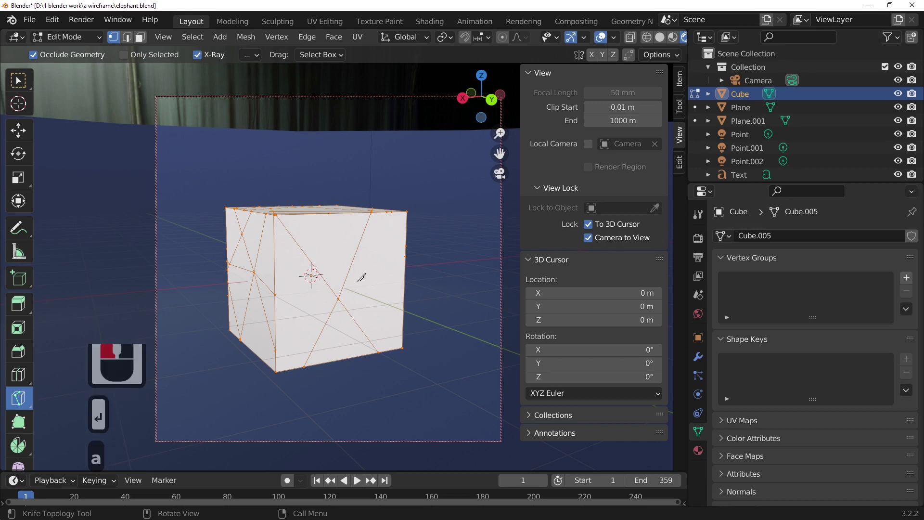
left_click(18, 79)
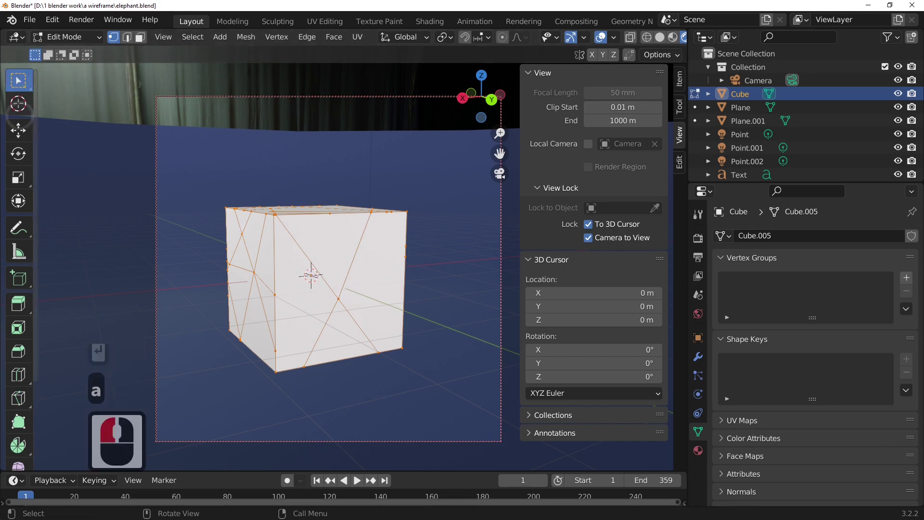
key("a")
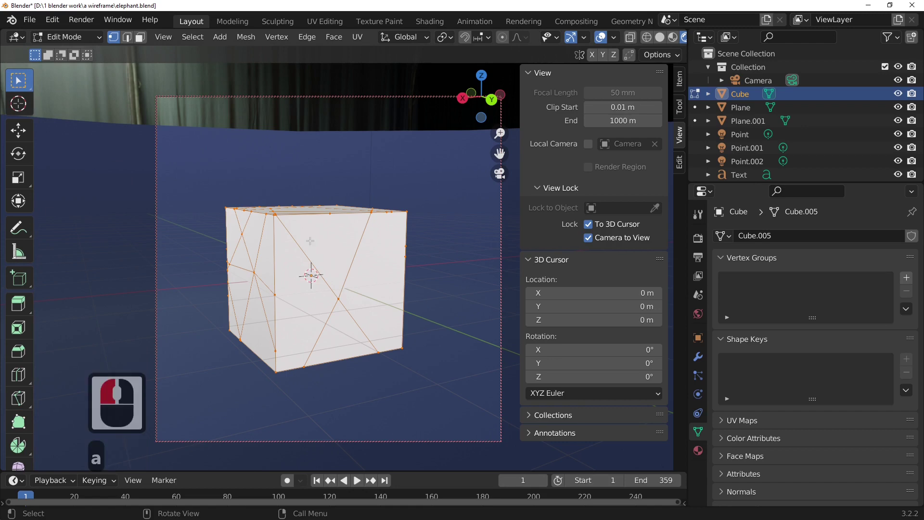
key("a")
key("a")
key("a")
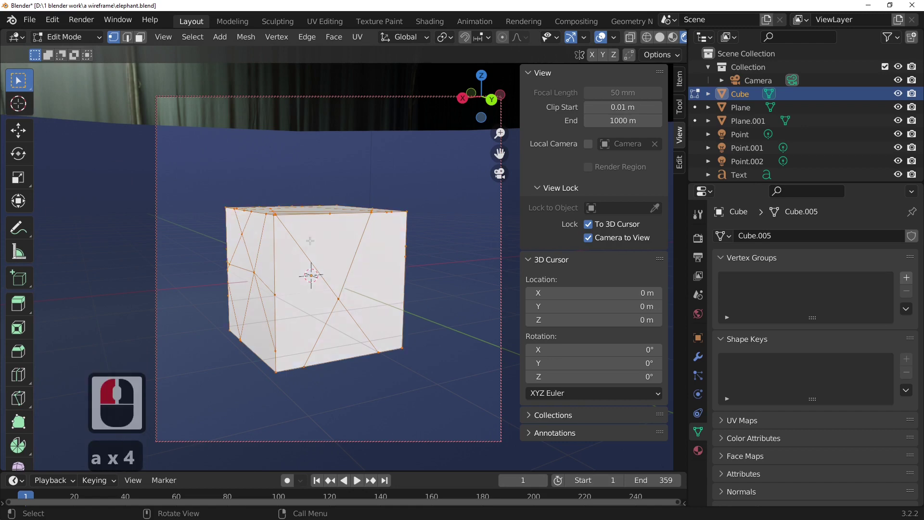
right_click(343, 262)
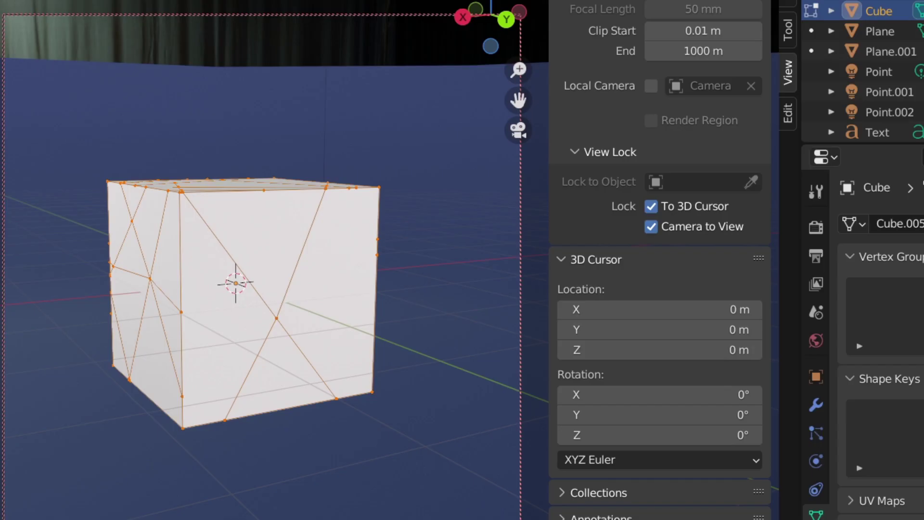
right_click(281, 269)
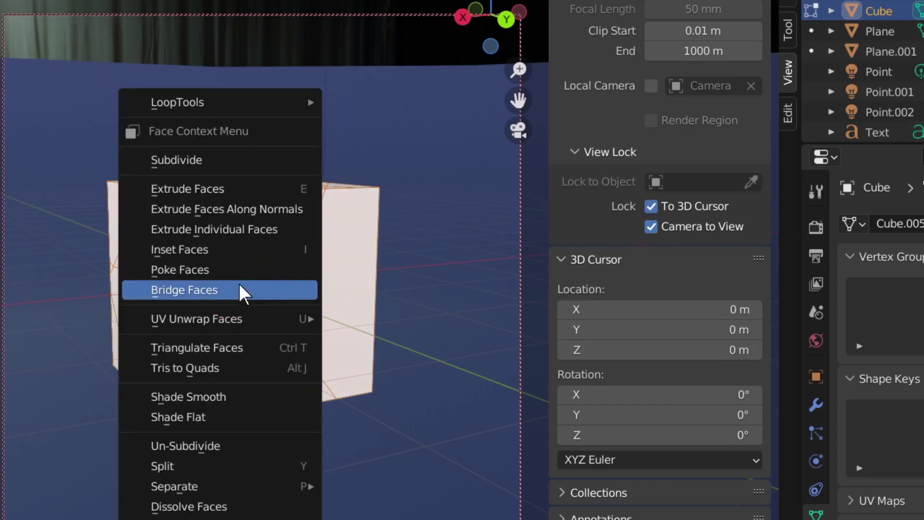
left_click(251, 264)
middle_click_drag(251, 263, 279, 269)
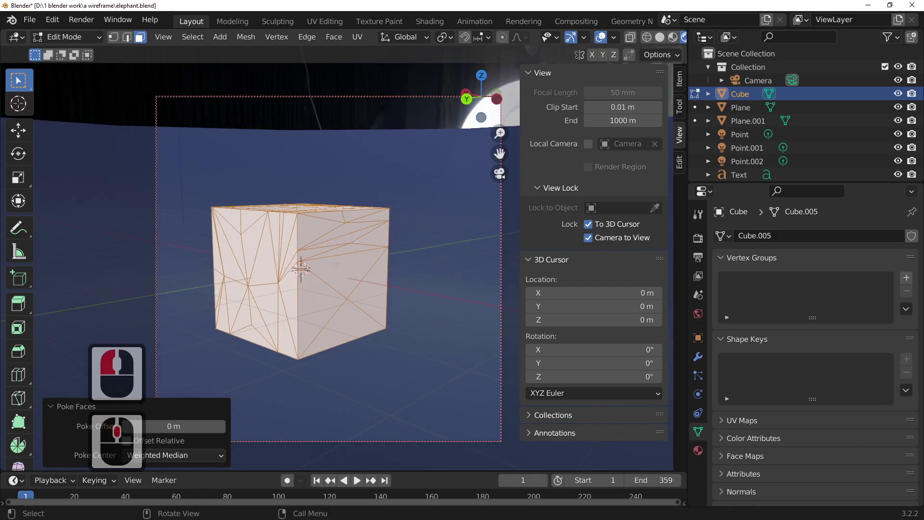
mouse_move(335, 264)
middle_mouse_down()
mouse_move(409, 301)
mouse_move(331, 279)
middle_mouse_up()
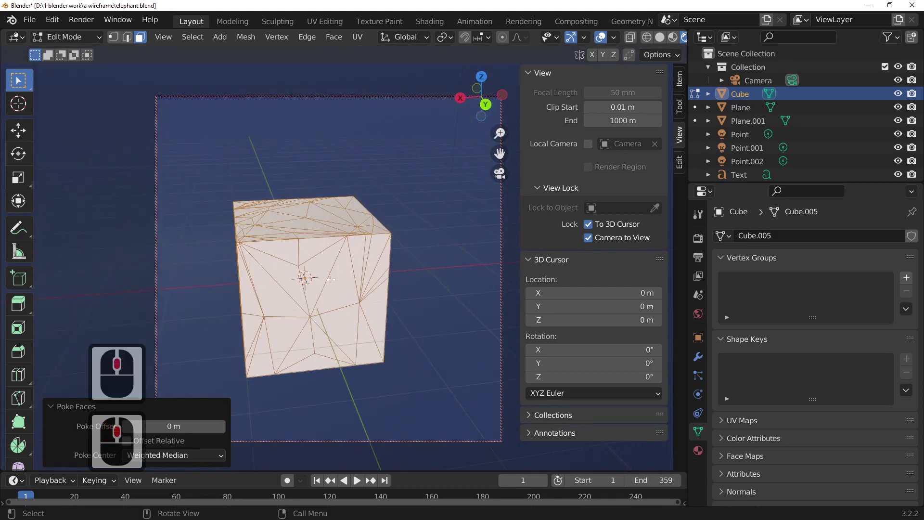
Apply Tris to Quads to the cube's selected faces
key("F3")
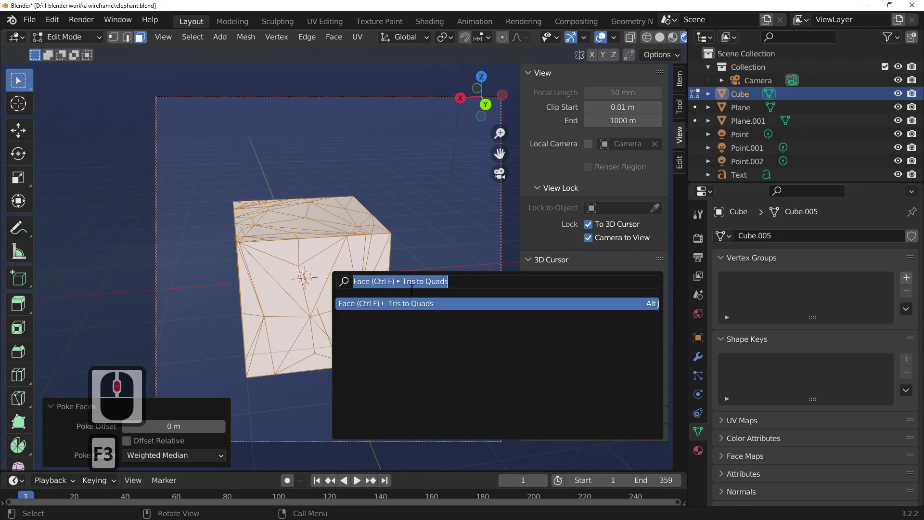
key("Return")
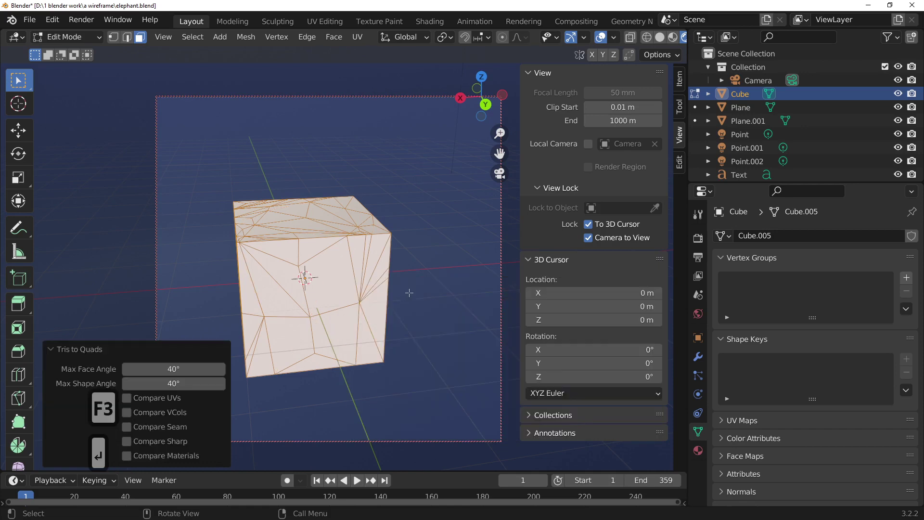
middle_click_drag(409, 292, 294, 301)
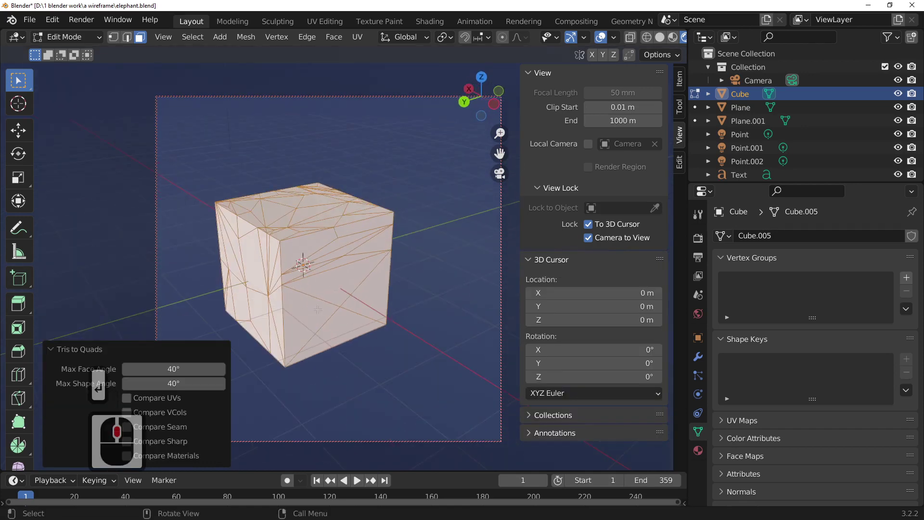
Delete only the cube's faces in Edit Mode, keeping the edges, and return to Object Mode
key("Tab")
key("Tab")
key("Tab")
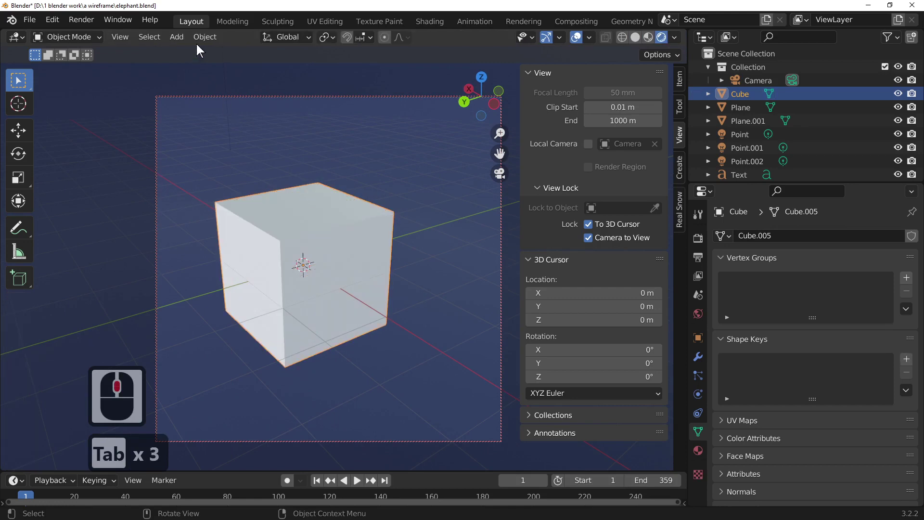
key("Tab")
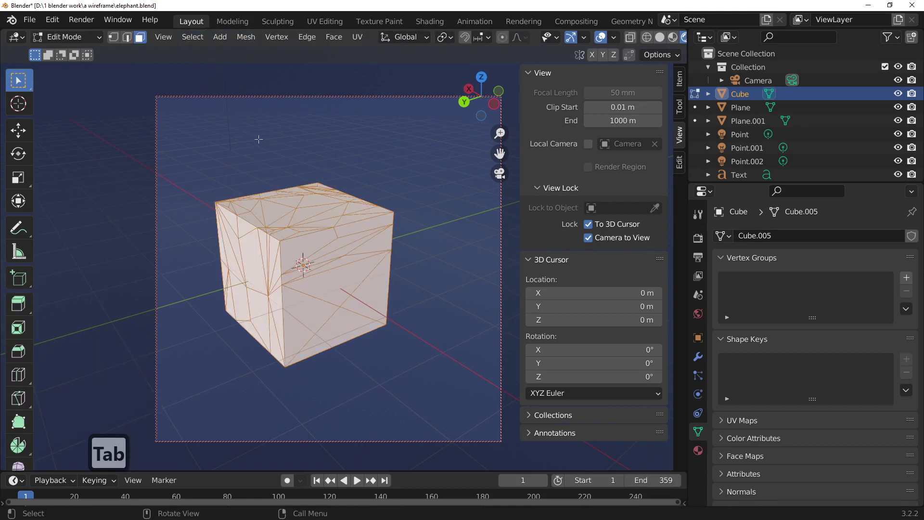
key("x")
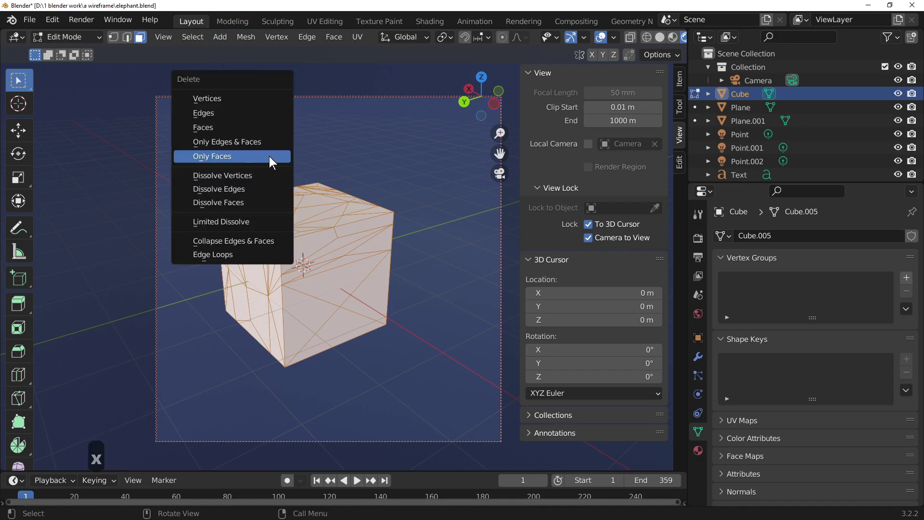
left_click(269, 156)
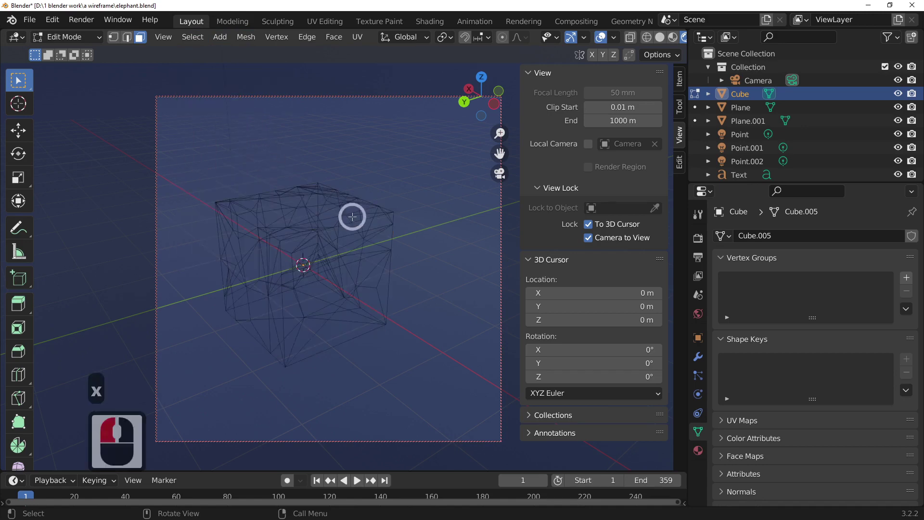
key("Tab")
middle_click_drag(368, 279, 452, 313)
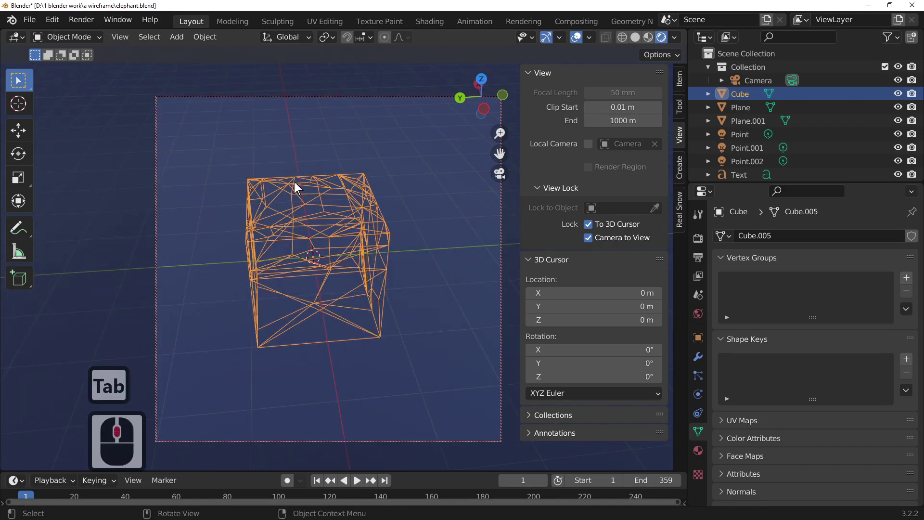
Convert the edge-only cube mesh to a curve
key("Tab")
key("Tab")
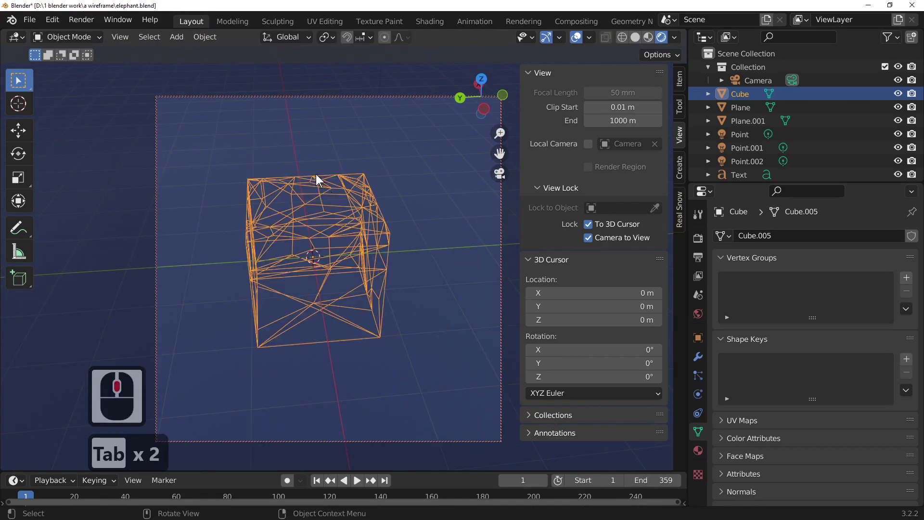
left_click(204, 37)
mouse_move(266, 404)
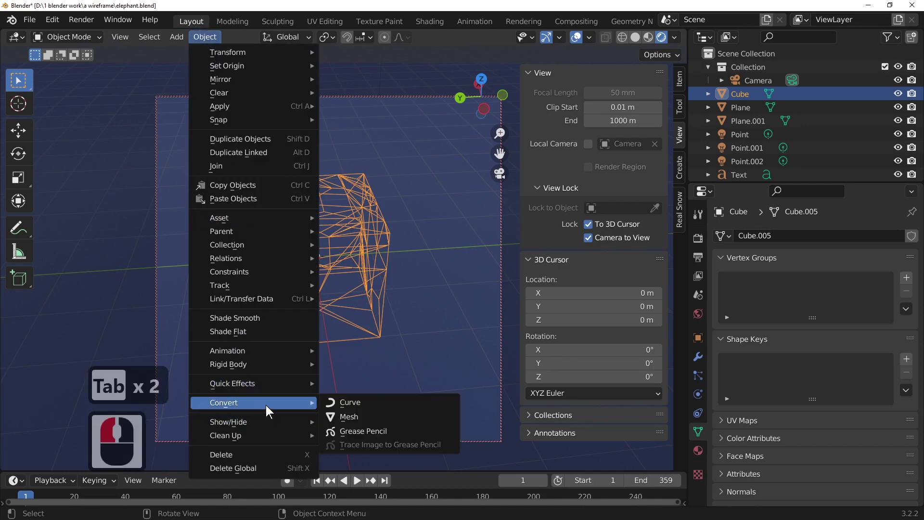
left_click(385, 401)
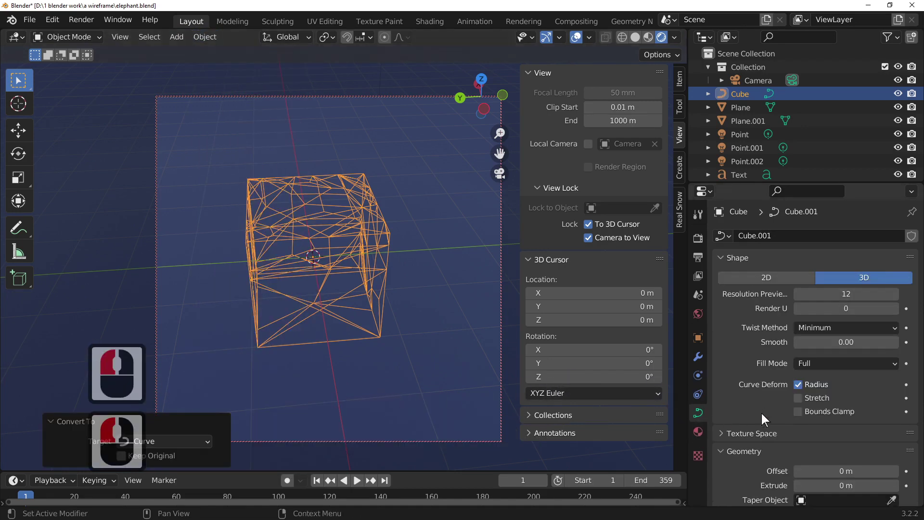
Set the cube curve's round bevel depth to 0.02 m
scroll(758, 412, "down", 4)
scroll(839, 448, "down", 4)
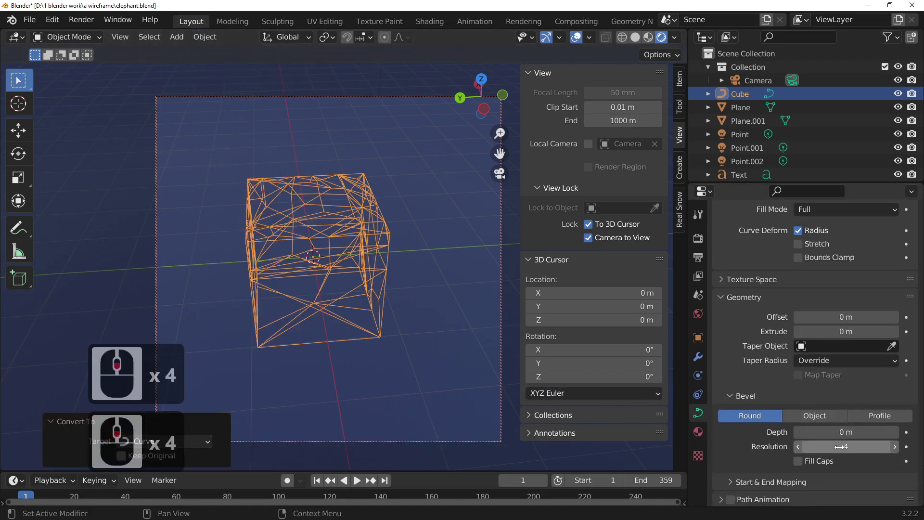
left_click(894, 432)
left_click(893, 432)
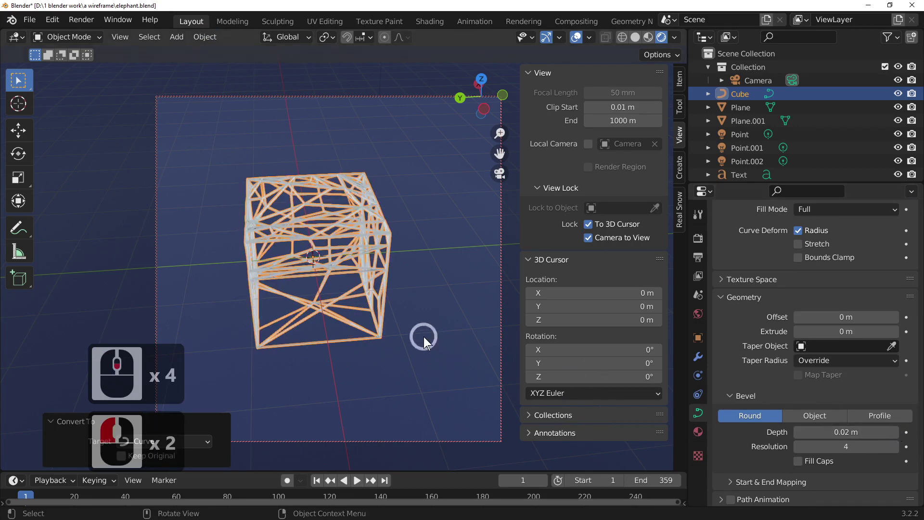
middle_click_drag(412, 348, 298, 346)
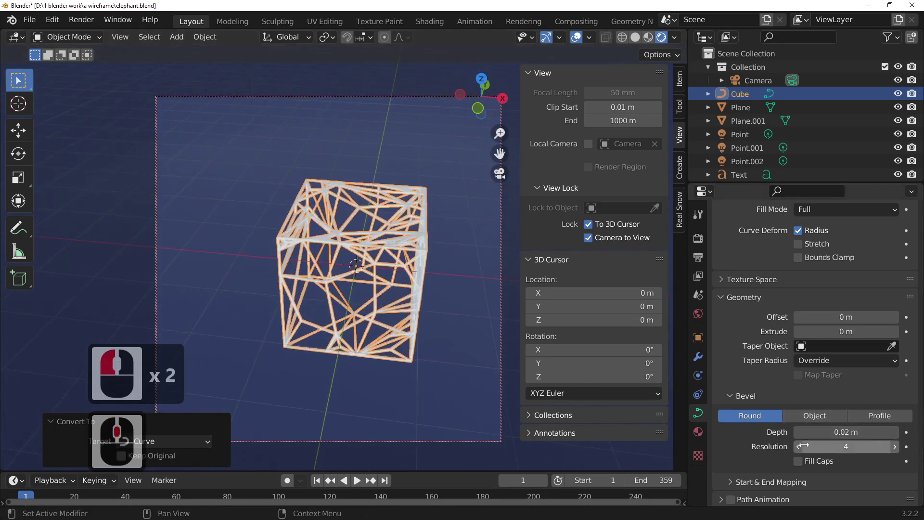
Assign the existing Material.001 to the beveled cube curve
left_click(698, 431)
left_click(722, 291)
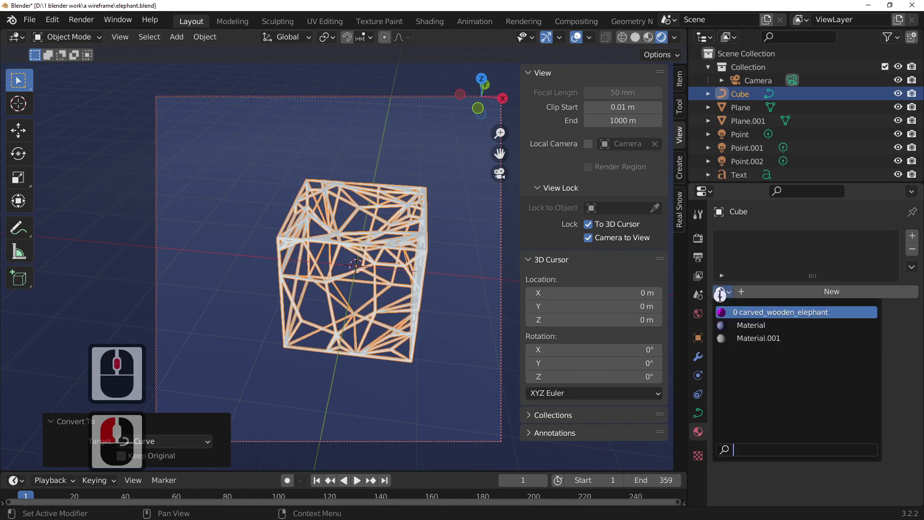
left_click(721, 337)
middle_click_drag(365, 339, 357, 322)
middle_click_drag(313, 294, 382, 331)
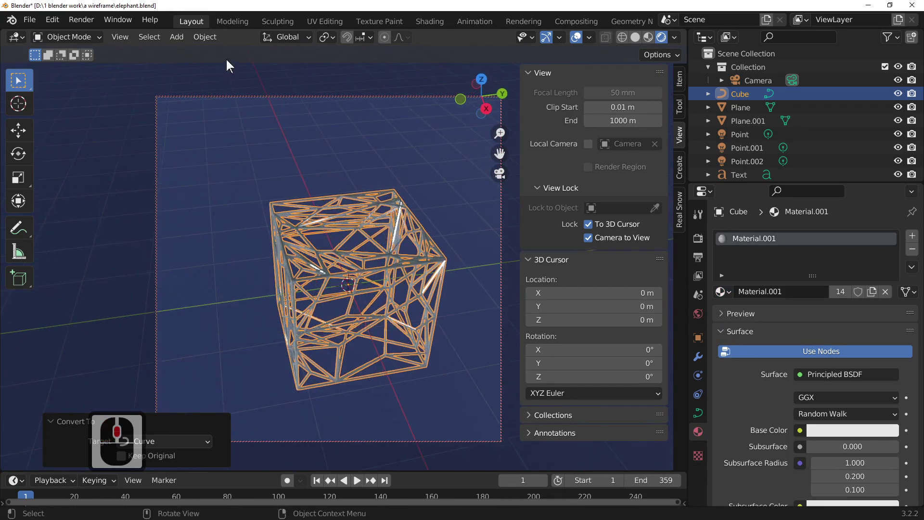
Convert the beveled cube curve to a mesh
left_click(207, 39)
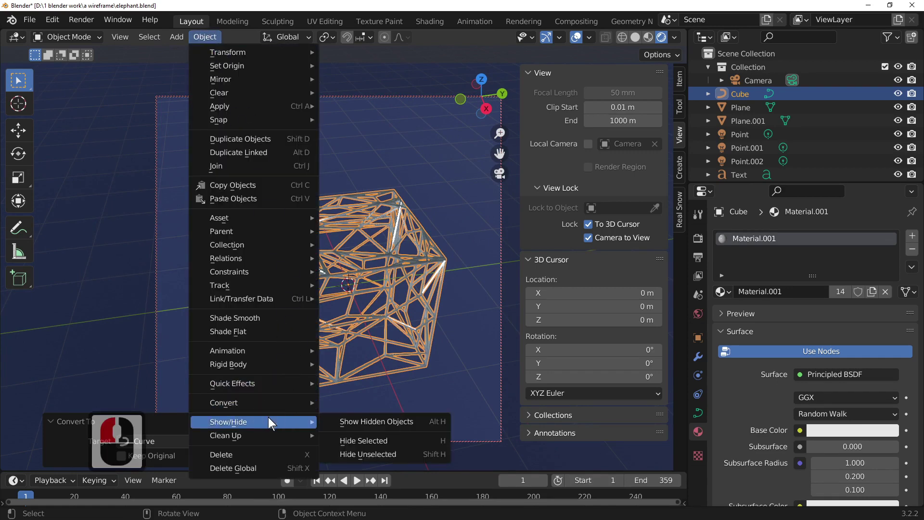
mouse_move(275, 398)
left_click(400, 420)
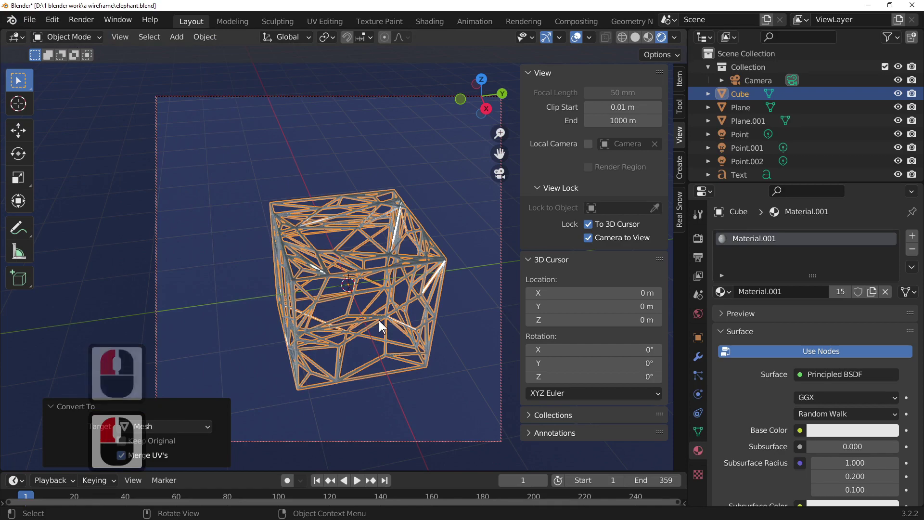
middle_click_drag(399, 327, 394, 302)
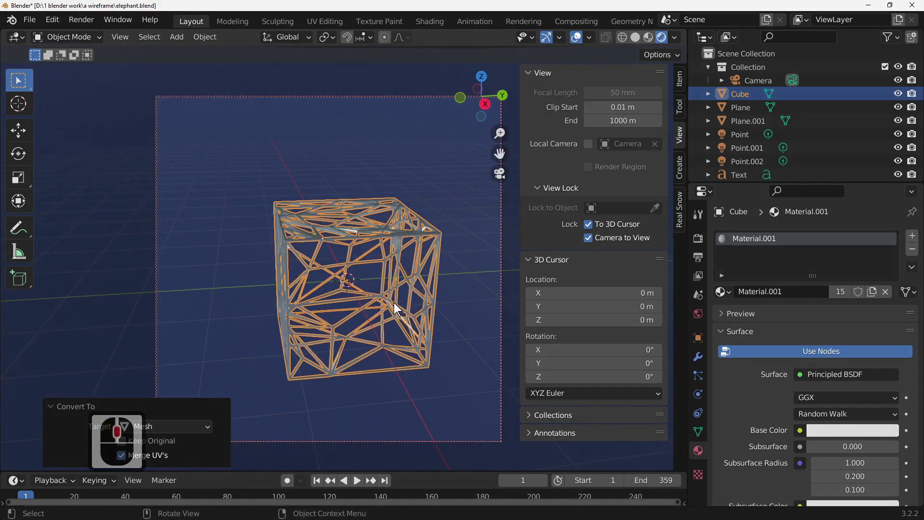